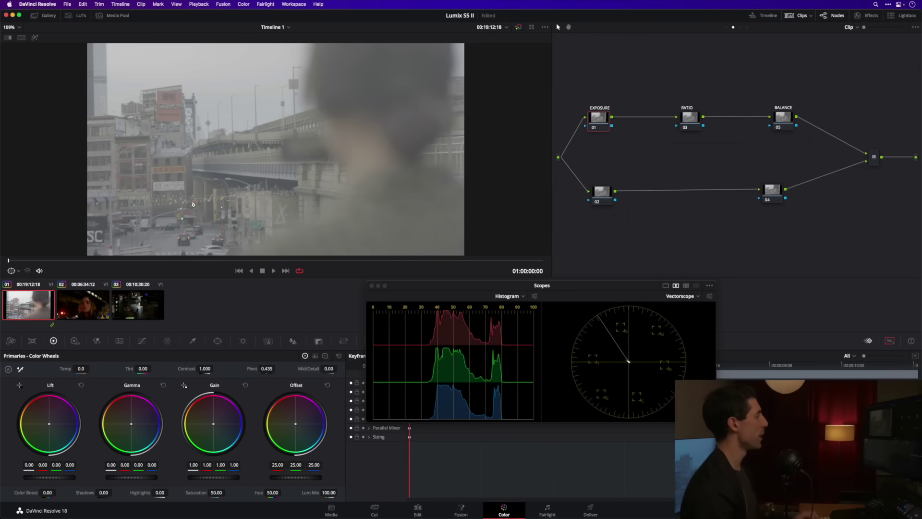
# Step: Review the three timeline clips before color management, returning to the first daytime street clip
pyautogui.click(82, 302)
pyautogui.press('Down')
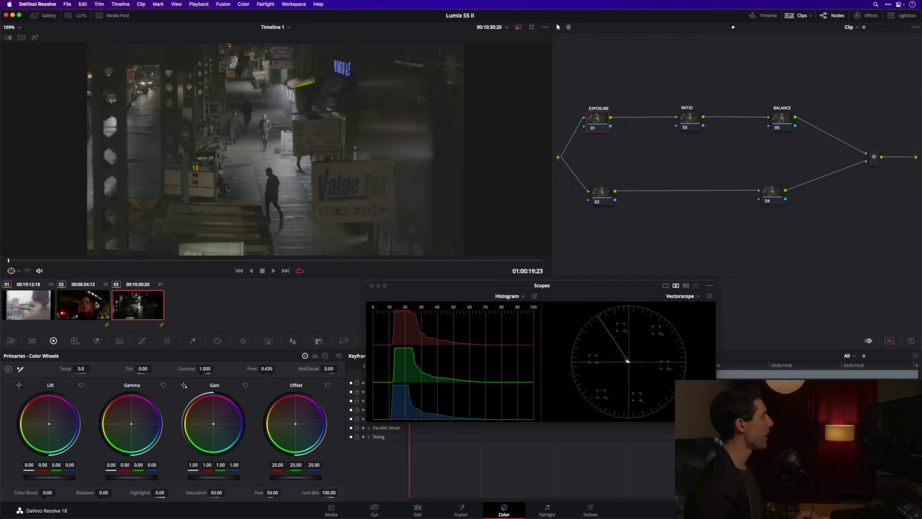
pyautogui.press('Up')
pyautogui.press('Up')
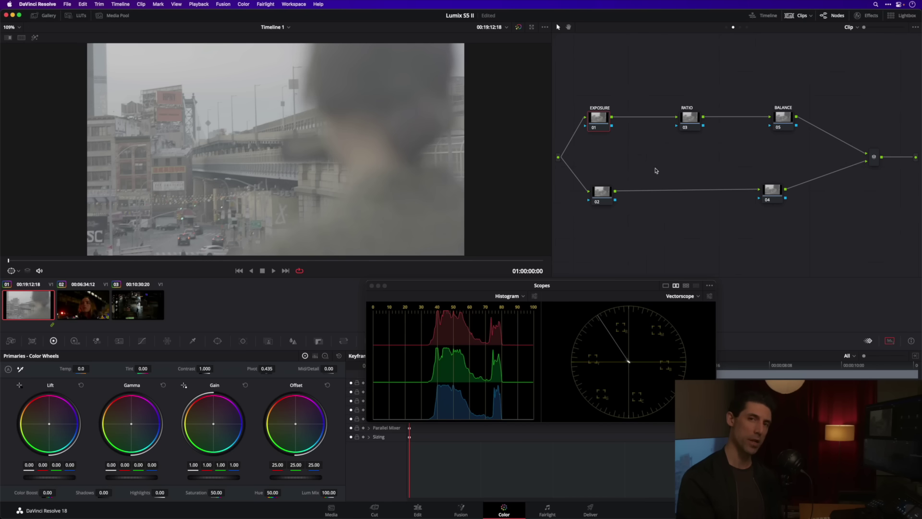
# Step: In the project's color management settings, set the color science to DaVinci YRGB Color Managed and disable automatic color management
pyautogui.click(68, 4)
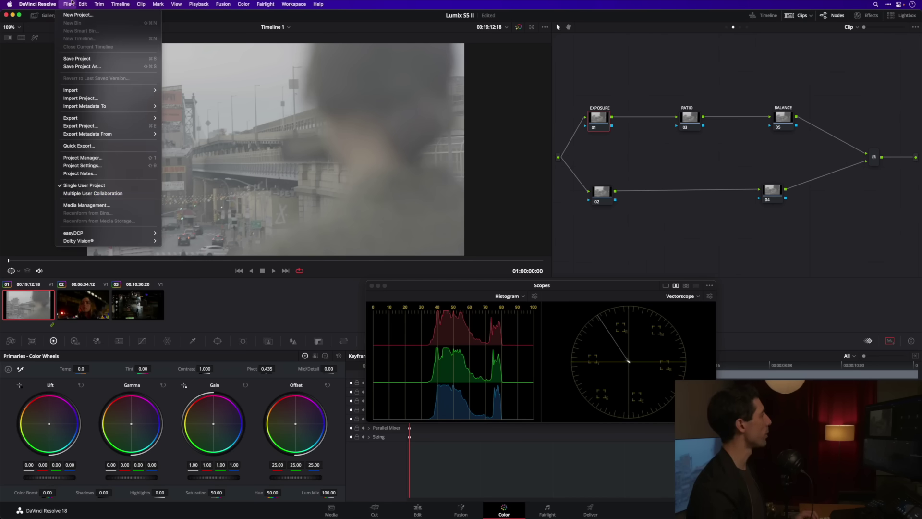
pyautogui.click(119, 165)
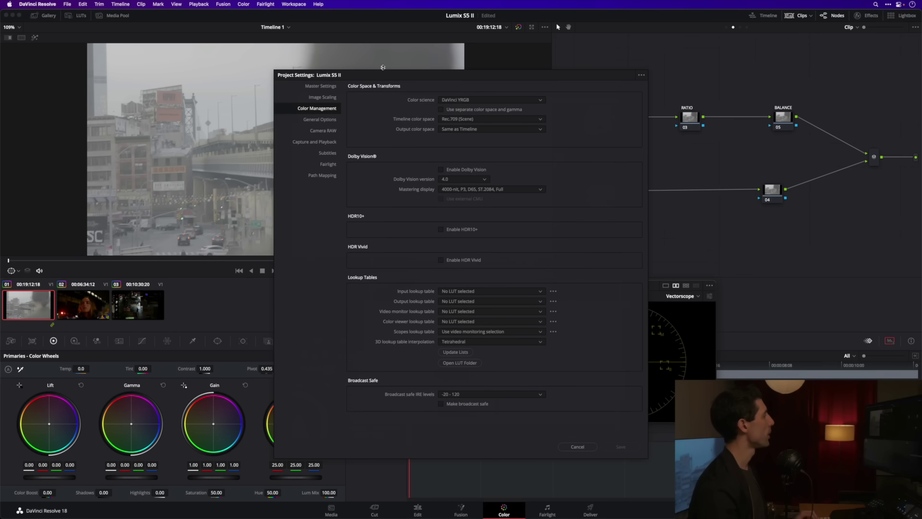
pyautogui.click(475, 100)
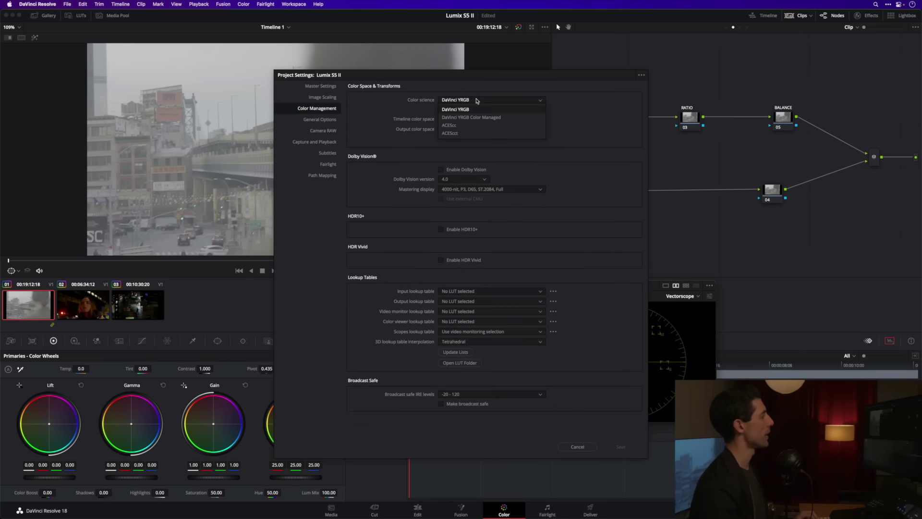
pyautogui.click(493, 117)
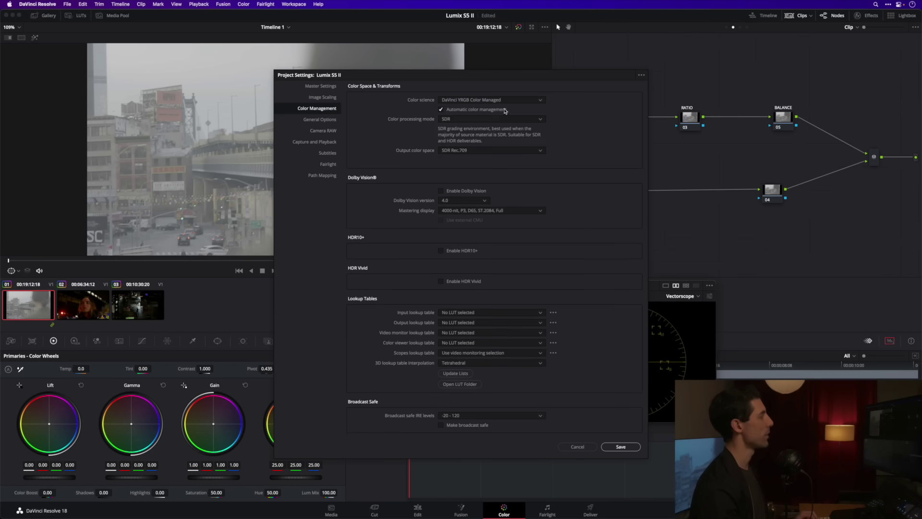
pyautogui.click(470, 110)
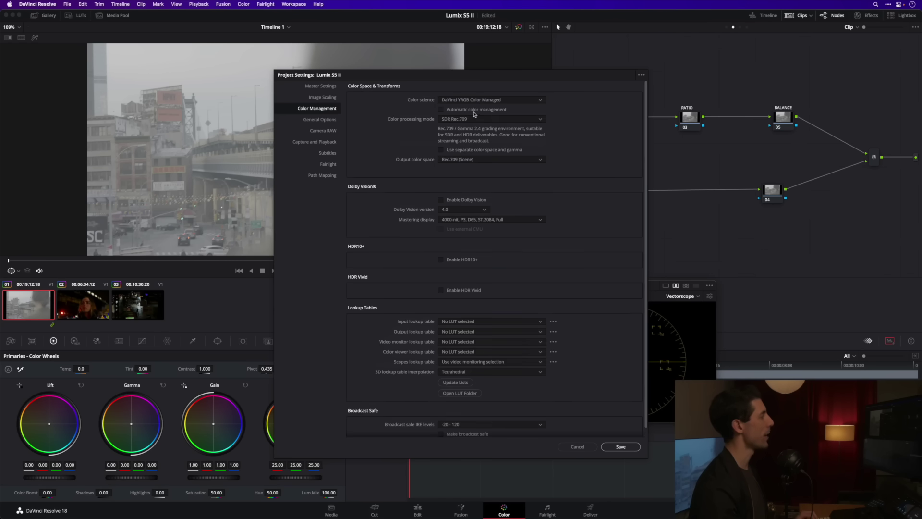
# Step: Set the color processing mode to Custom and the input color space to Panasonic V-Gamut/V-Log
pyautogui.click(499, 120)
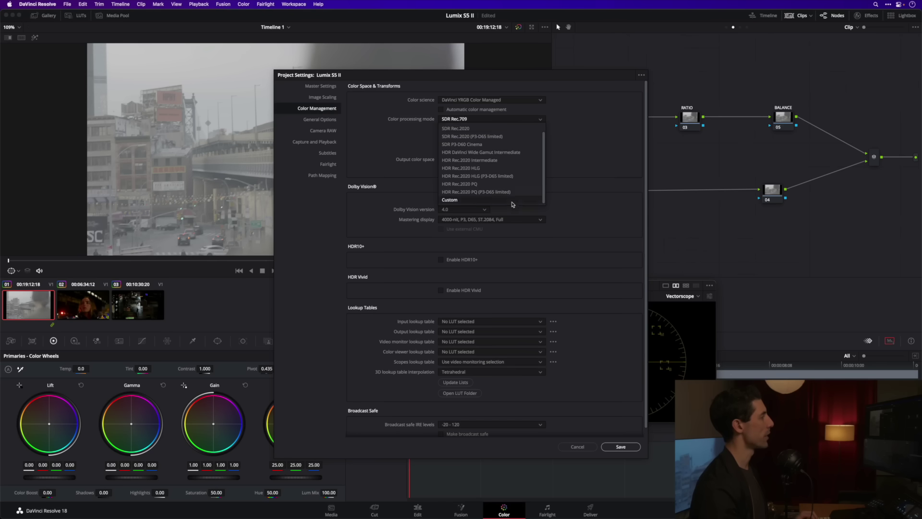
pyautogui.click(499, 199)
pyautogui.click(485, 139)
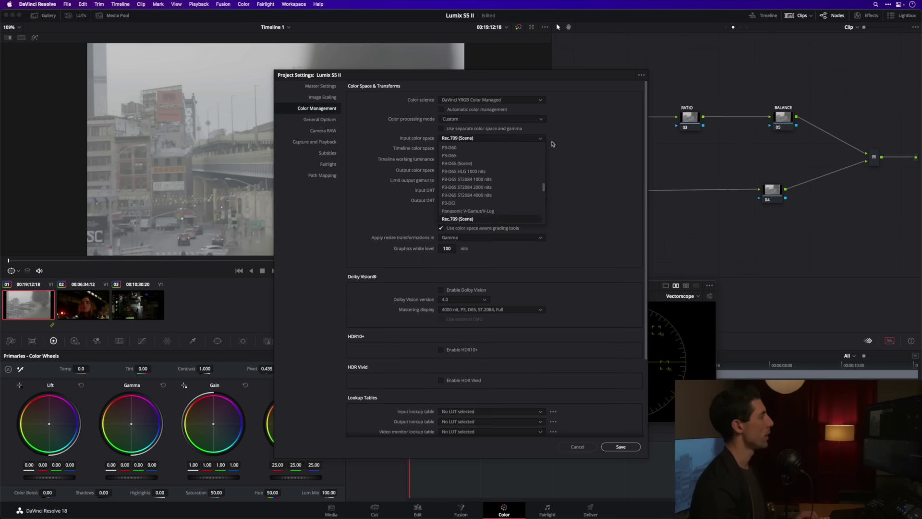
pyautogui.click(502, 212)
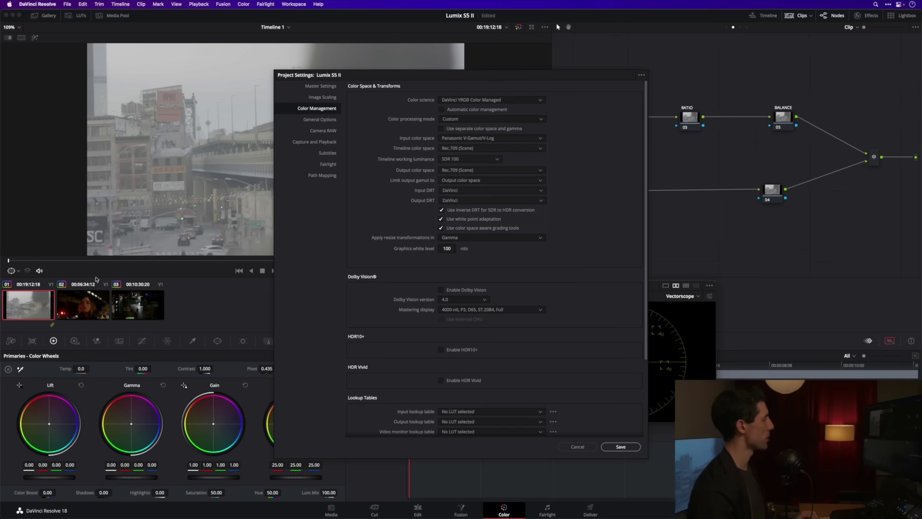
# Step: Set the timeline color space to DaVinci WG/Intermediate and the timeline working luminance to Custom at 10000 nits
pyautogui.click(476, 148)
pyautogui.scroll(5, 480, 158)
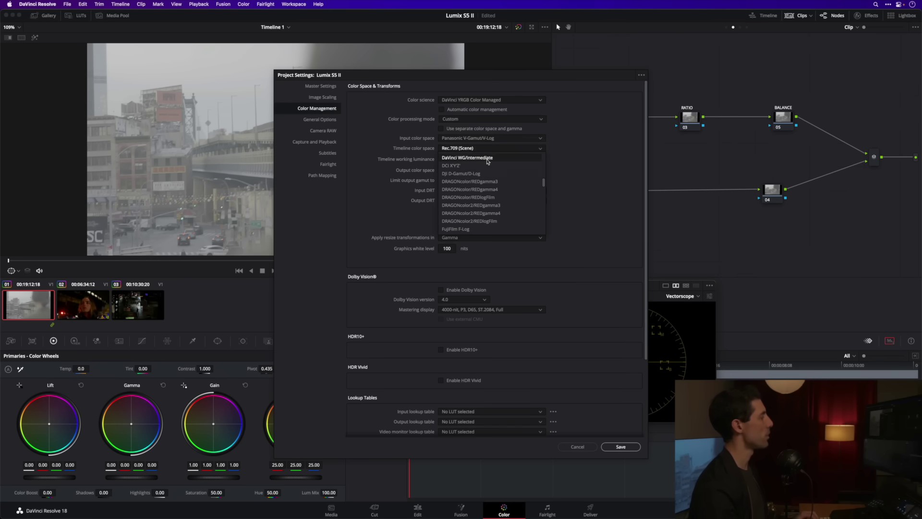
pyautogui.click(487, 158)
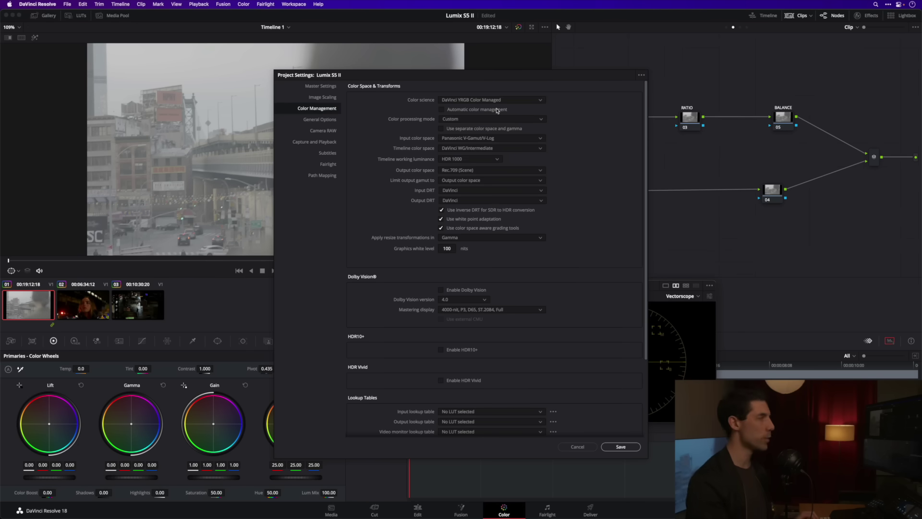
pyautogui.click(469, 159)
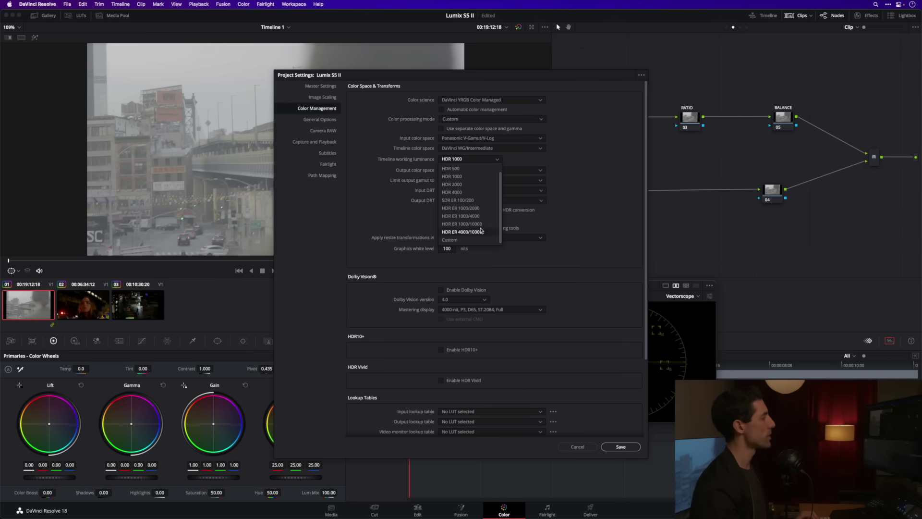
pyautogui.click(461, 240)
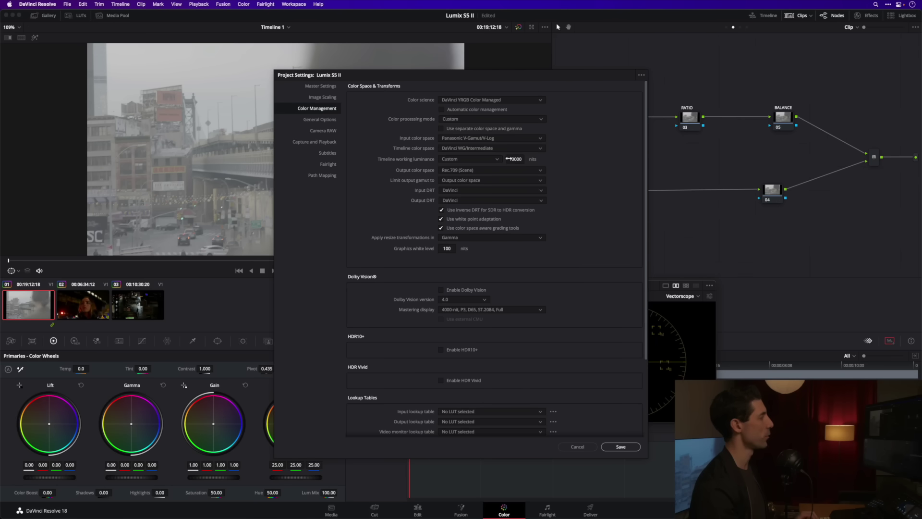
# Step: Set the output color space to Rec.709 Gamma 2.4 with input DRT None and output DRT Luminance Mapping, and save the project settings
pyautogui.click(452, 171)
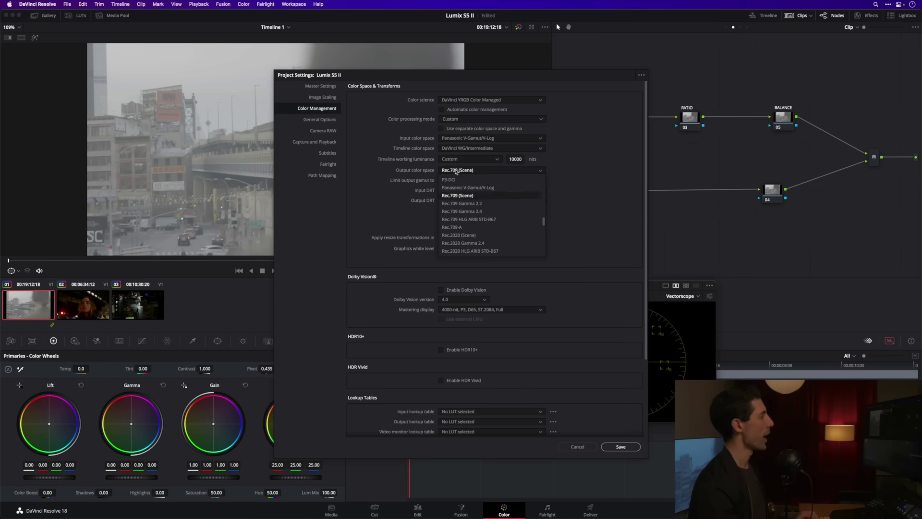
pyautogui.click(490, 212)
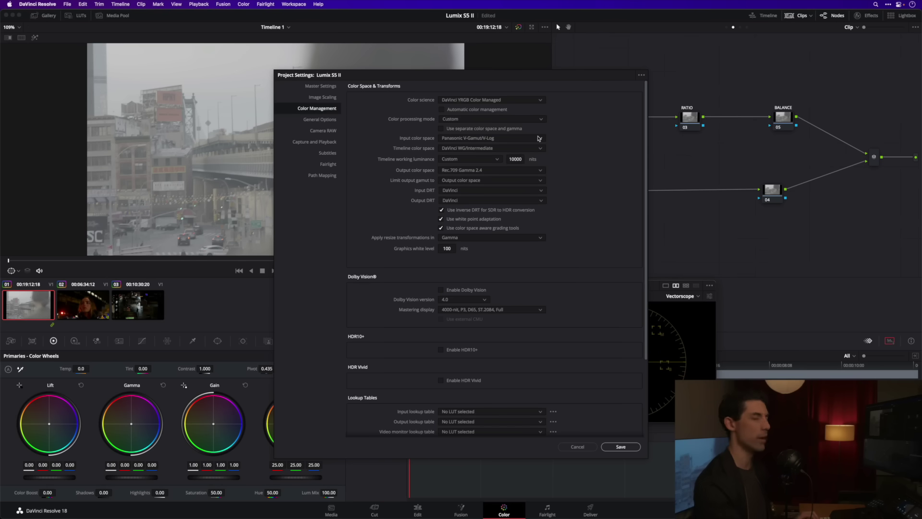
pyautogui.click(477, 191)
pyautogui.click(482, 201)
pyautogui.click(473, 201)
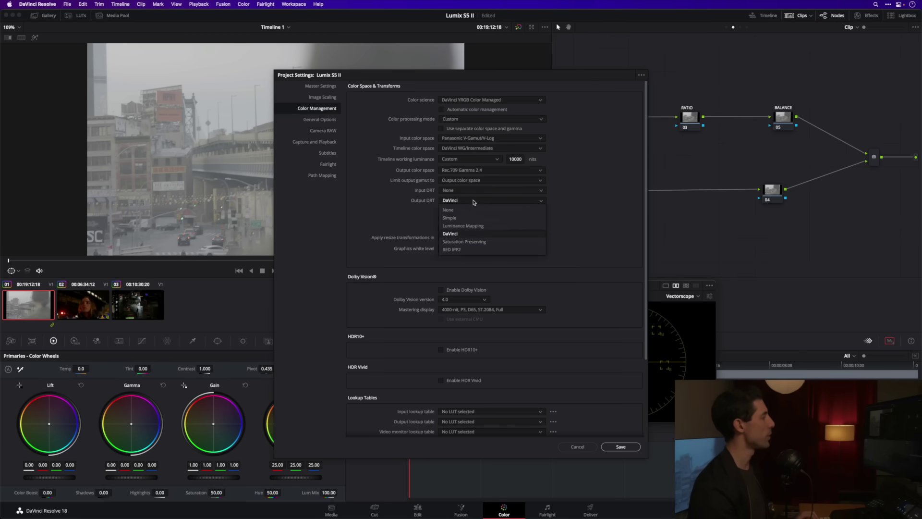
pyautogui.click(483, 226)
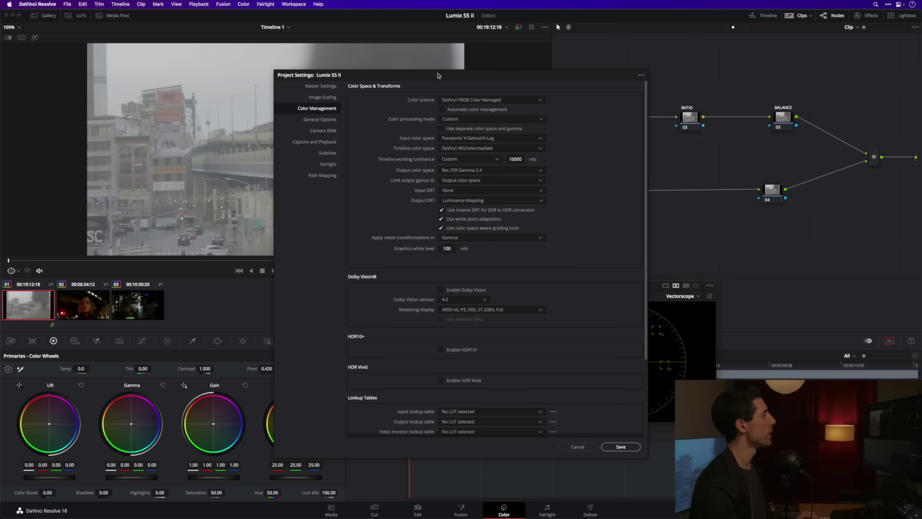
pyautogui.moveTo(437, 75); pyautogui.dragTo(639, 66)
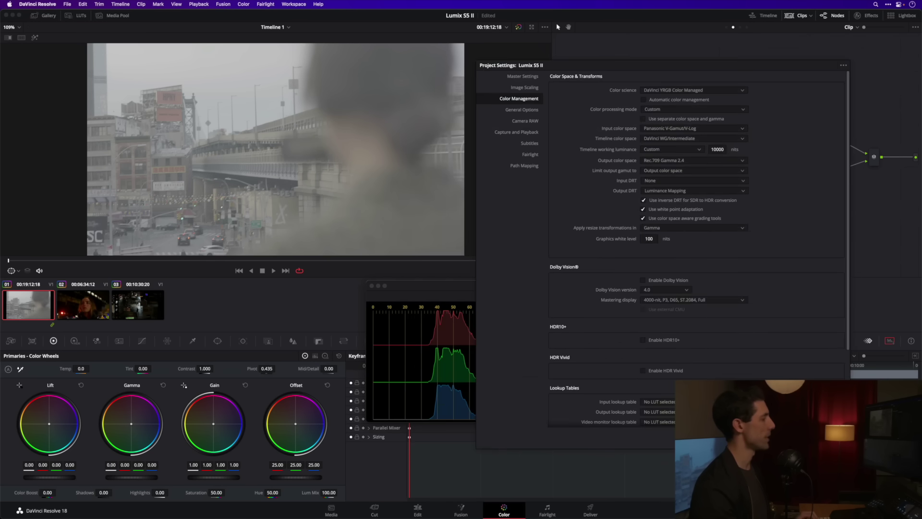
pyautogui.press('Return')
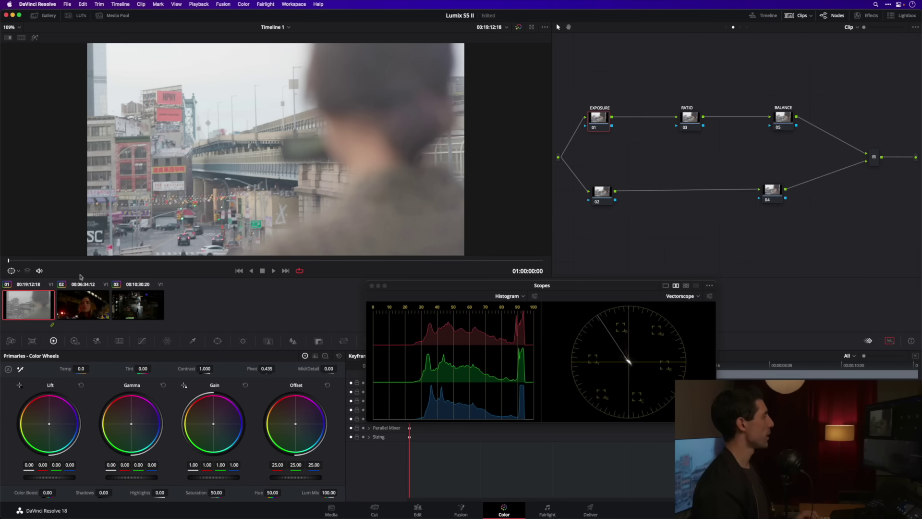
# Step: Review the color-managed clips, ending in the first clip at 01:00:09:09 on the close-up of the face
pyautogui.click(84, 303)
pyautogui.click(117, 301)
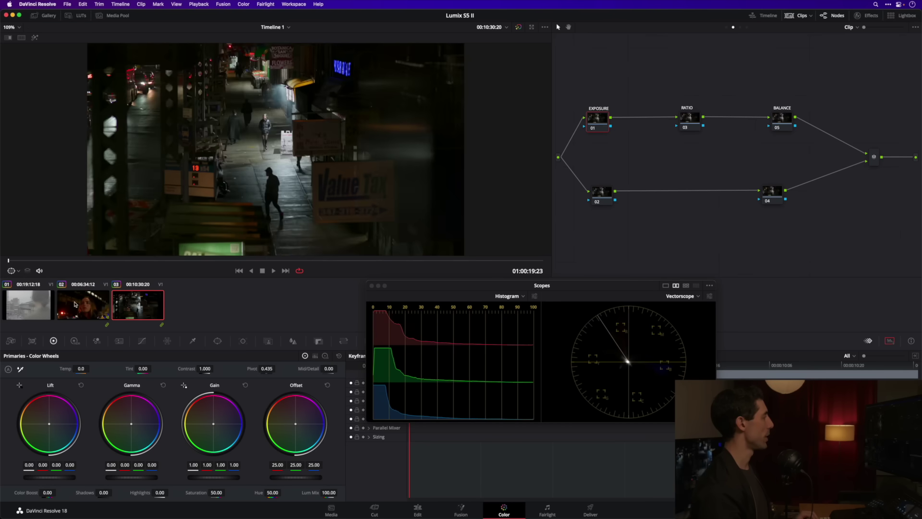
pyautogui.click(33, 296)
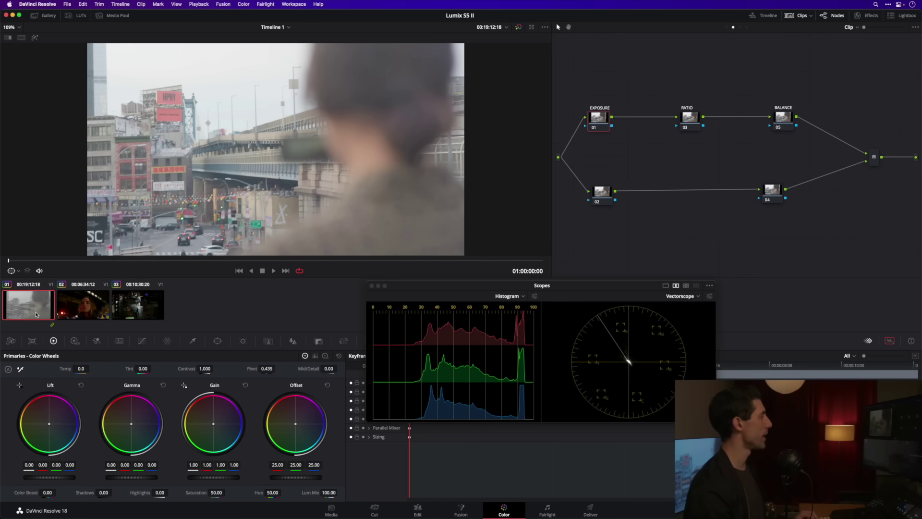
pyautogui.moveTo(150, 263); pyautogui.dragTo(440, 262)
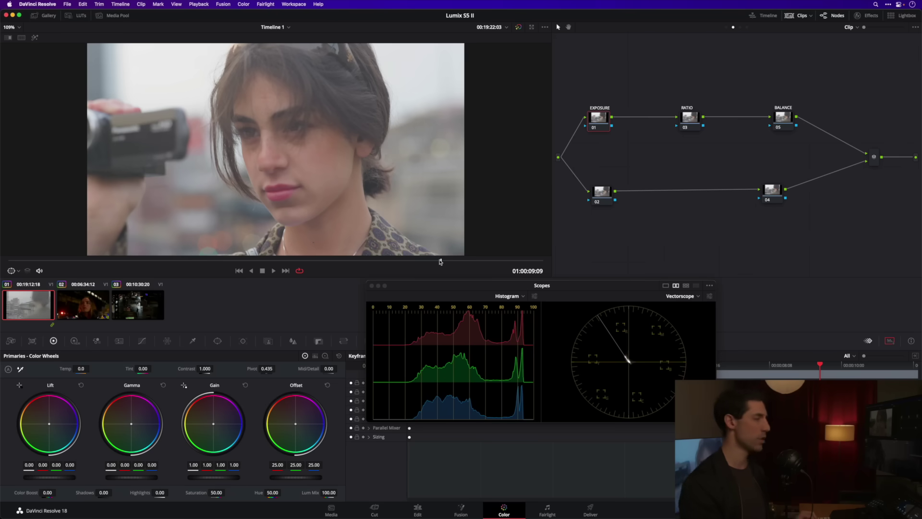
# Step: Inspect the first clip's group assignment and the options of its DAY group
pyautogui.rightClick(34, 302)
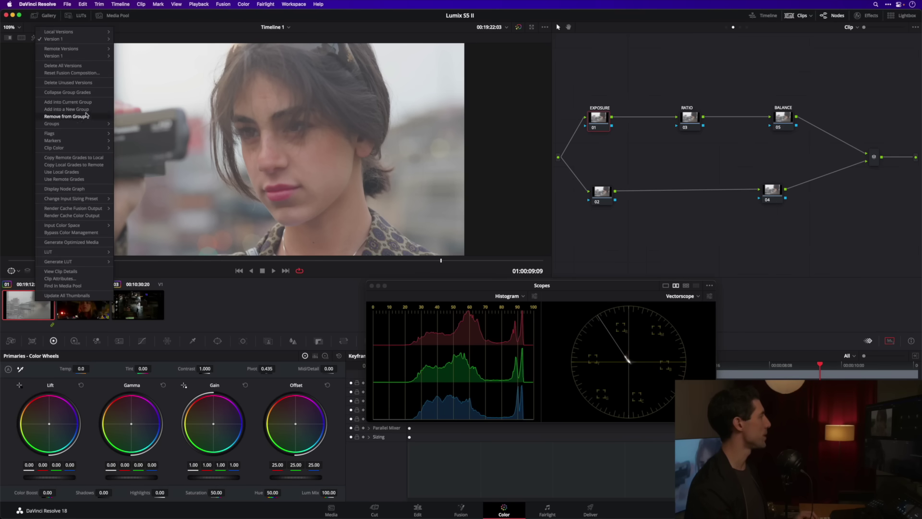
pyautogui.moveTo(76, 127)
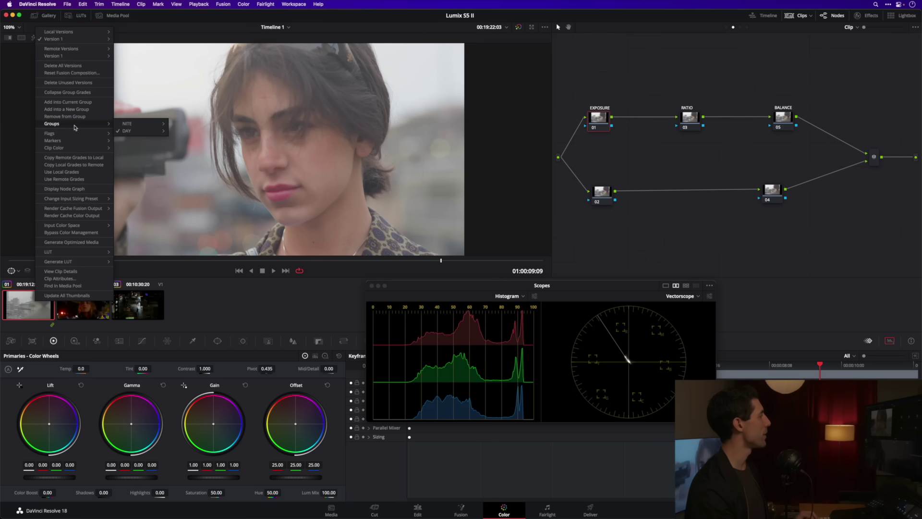
pyautogui.moveTo(137, 132)
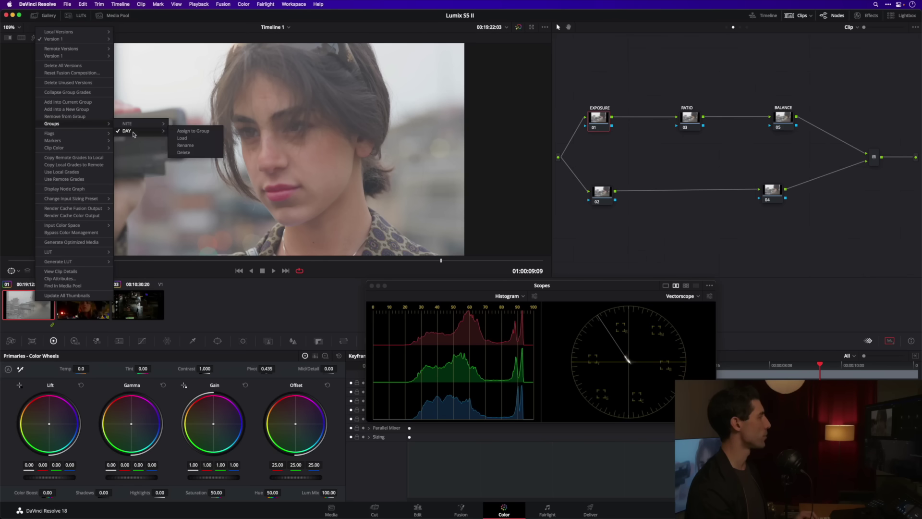
pyautogui.click(192, 132)
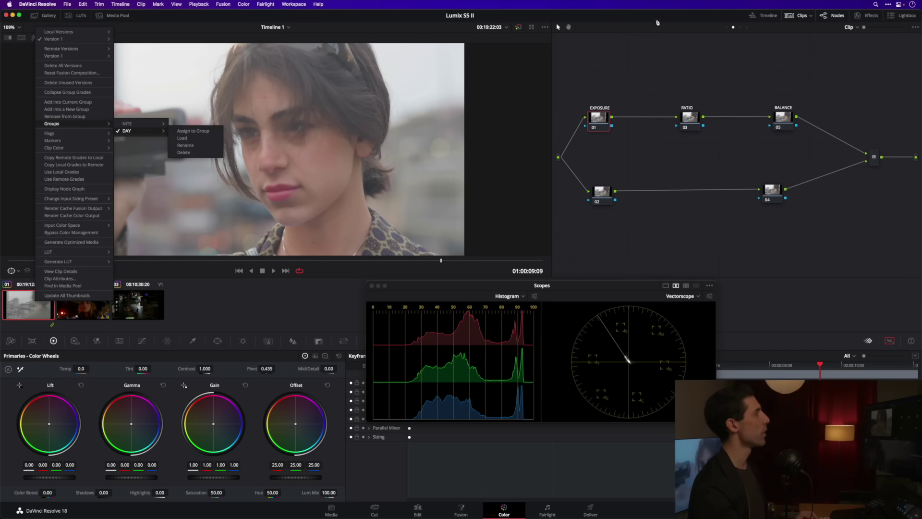
# Step: Switch to the Group Post-Clip node graph of the first clip and enable its 2383 node
pyautogui.click(739, 27)
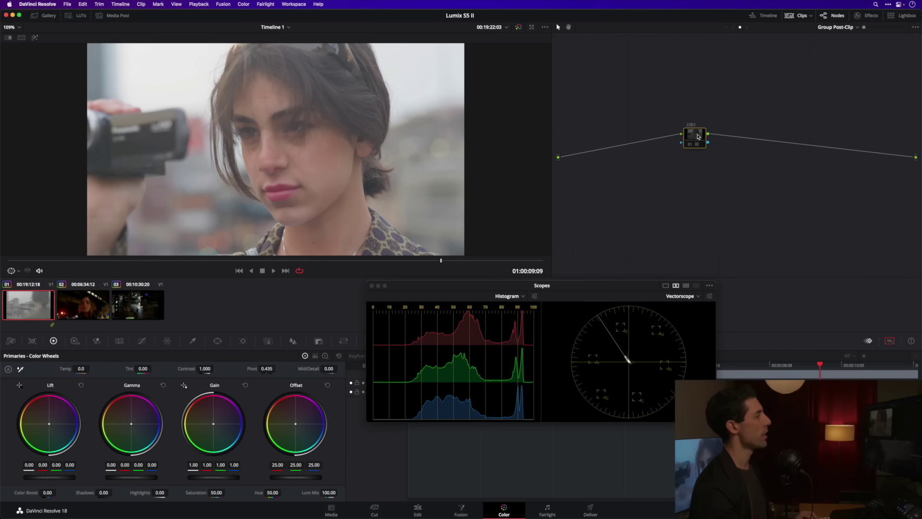
pyautogui.moveTo(698, 136)
pyautogui.mouseDown()
pyautogui.moveTo(702, 129)
pyautogui.moveTo(700, 142)
pyautogui.mouseUp()
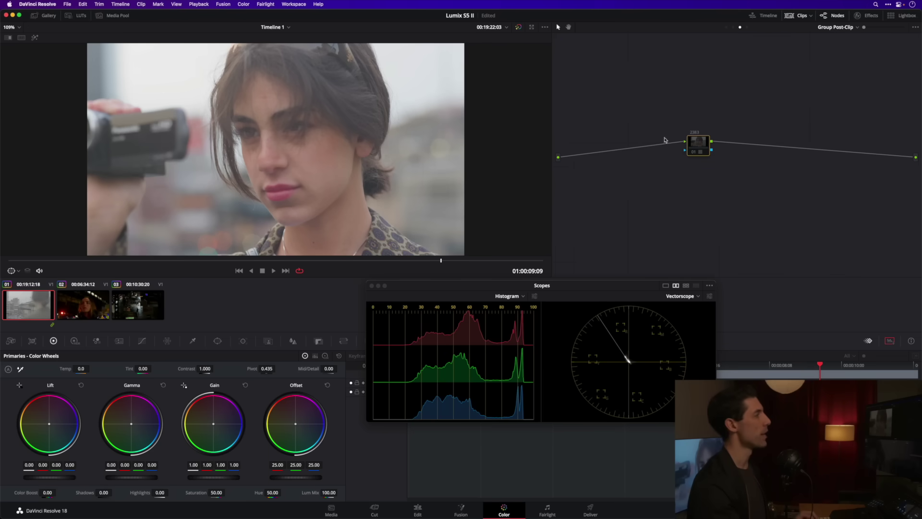
pyautogui.moveTo(688, 143); pyautogui.dragTo(698, 143)
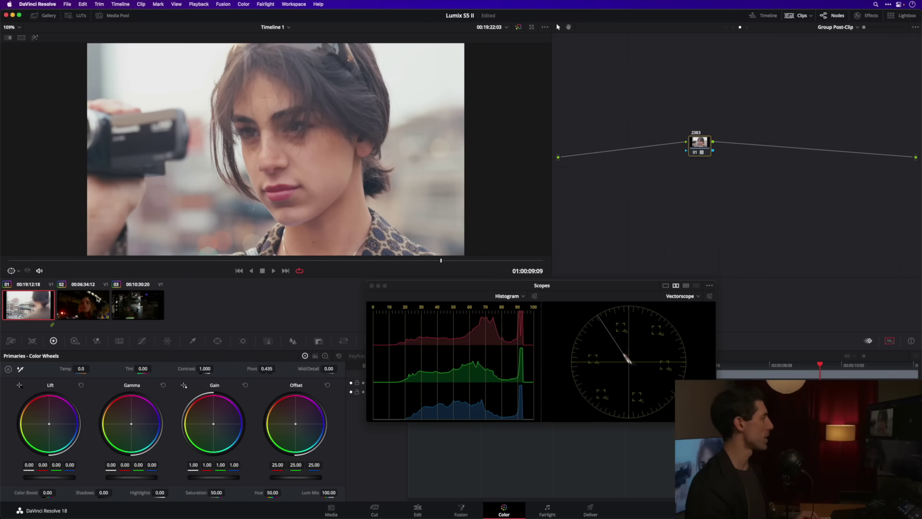
# Step: Enable the Palette-M, Palette-F, Tone-M and Tone-F nodes in the second clip's Group Post-Clip graph, and return to the first clip
pyautogui.click(89, 304)
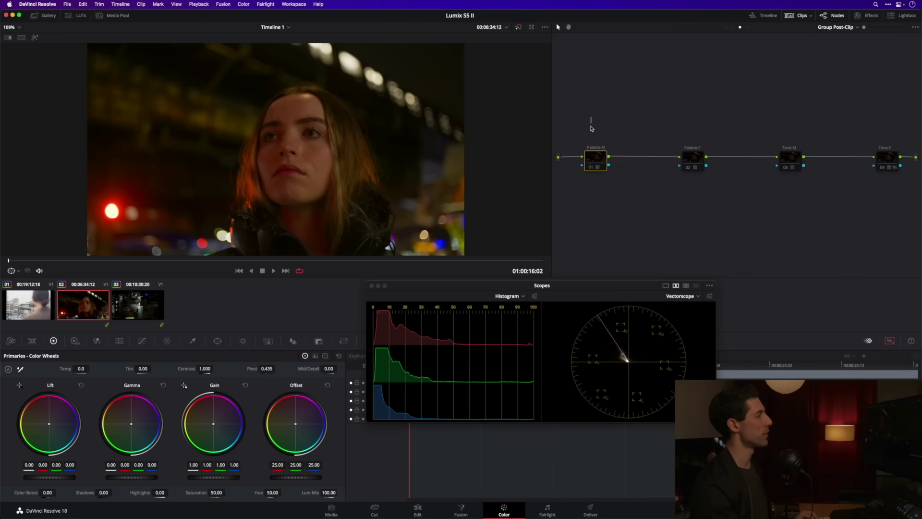
pyautogui.moveTo(591, 126); pyautogui.dragTo(869, 210)
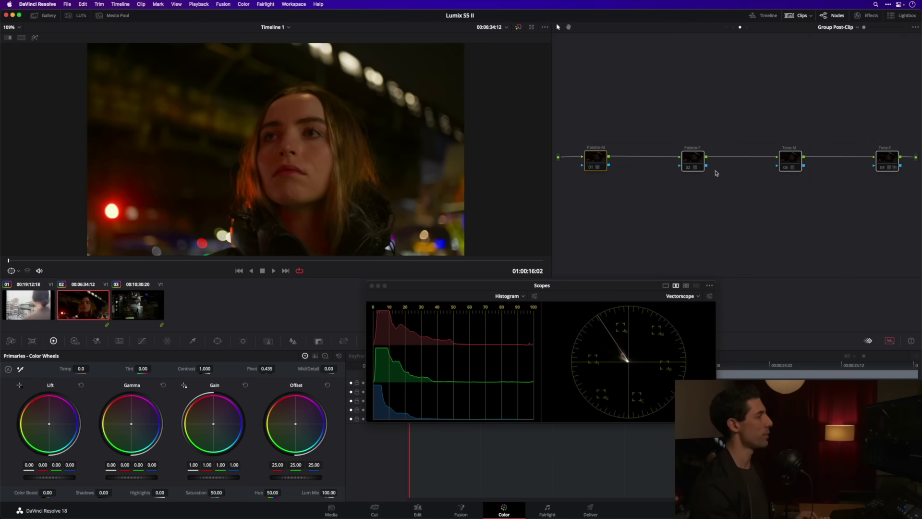
pyautogui.hotkey('alt', 'd')
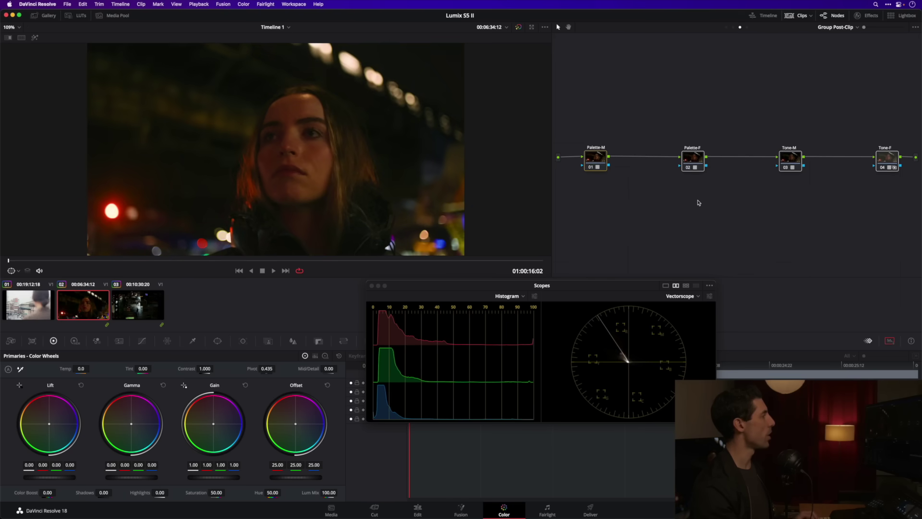
pyautogui.click(686, 195)
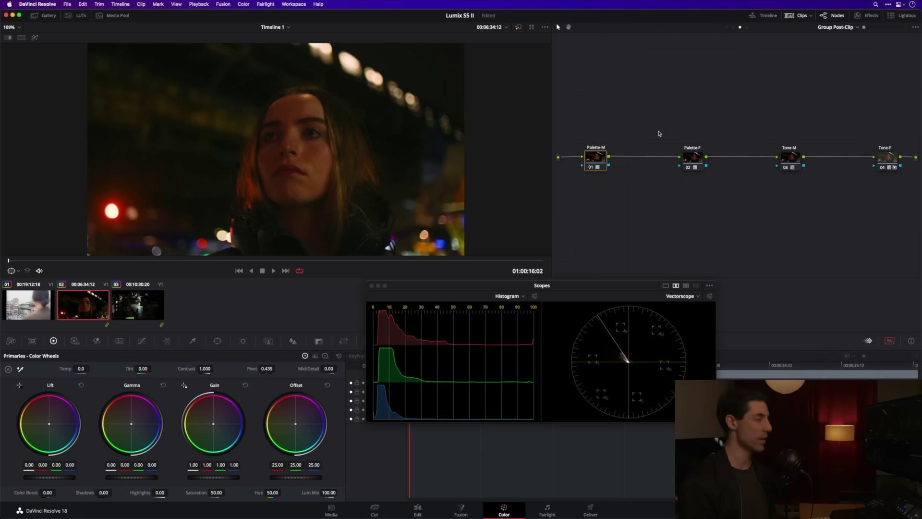
pyautogui.click(30, 302)
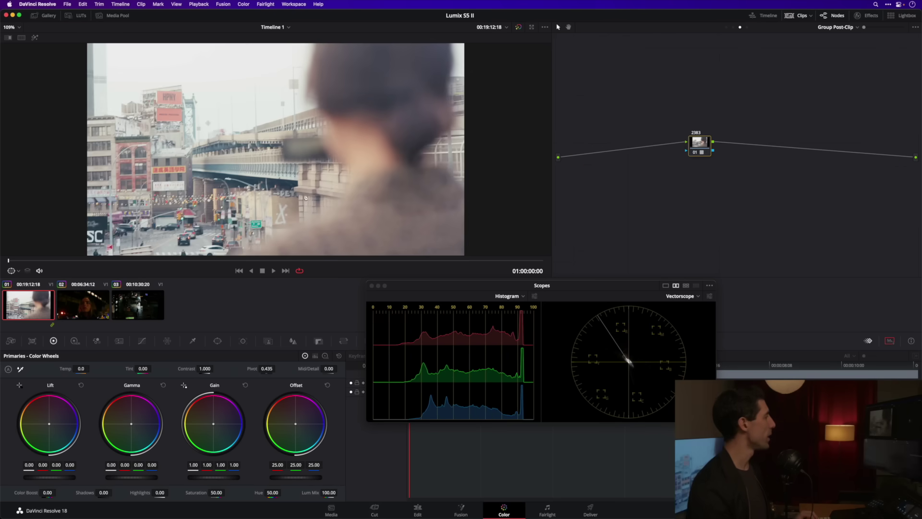
# Step: Switch to the Clip node graph of the first clip and lower the EXPOSURE node's Offset to about 15.37 on all channels
pyautogui.click(733, 27)
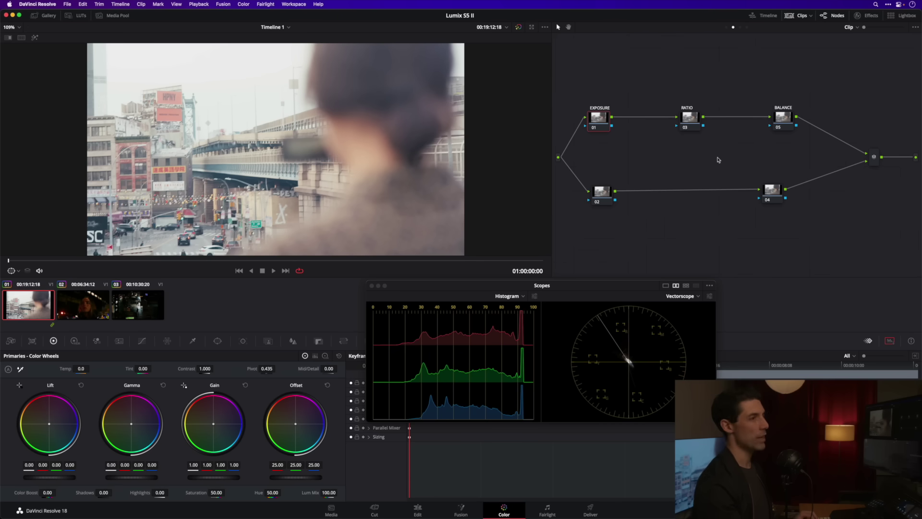
pyautogui.click(603, 120)
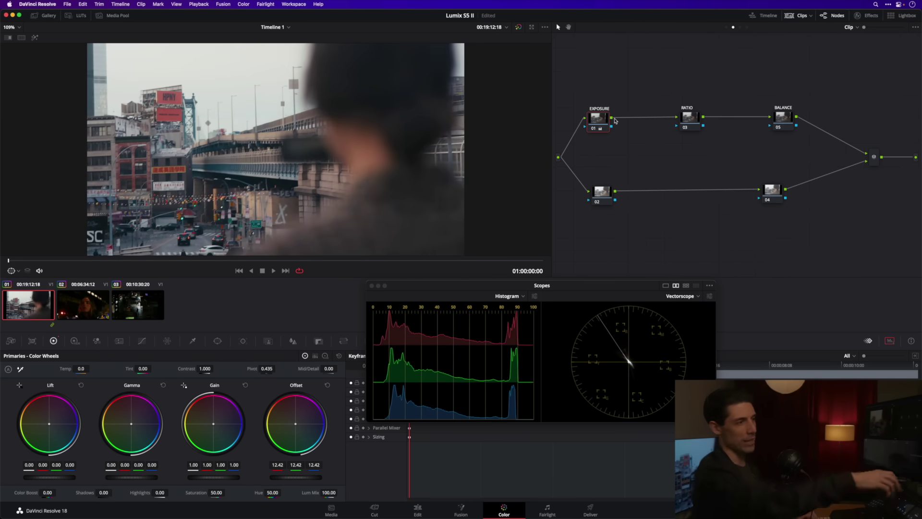
pyautogui.moveTo(423, 264); pyautogui.dragTo(473, 260)
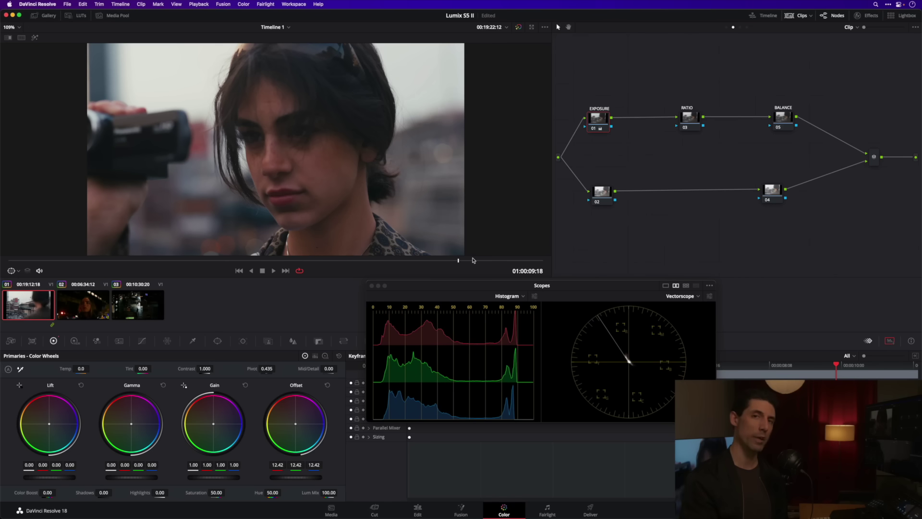
pyautogui.press('super+z')
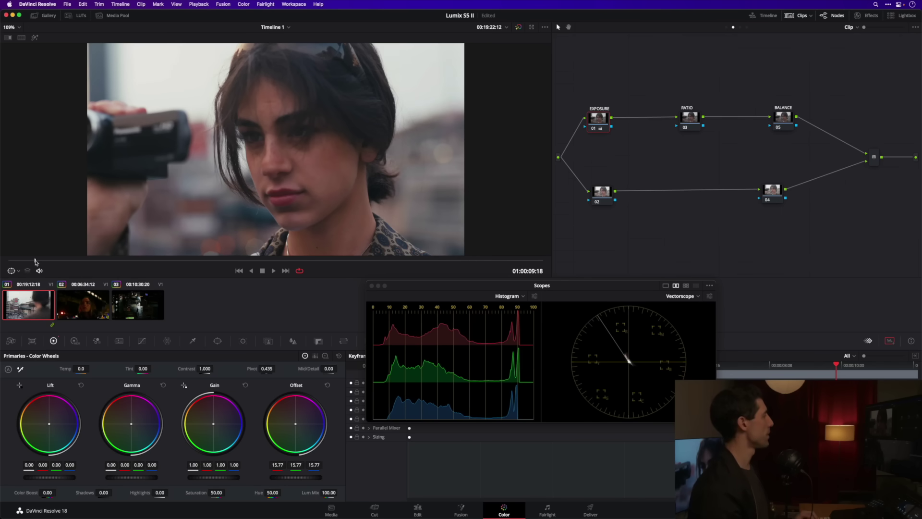
pyautogui.moveTo(35, 260); pyautogui.dragTo(22, 260)
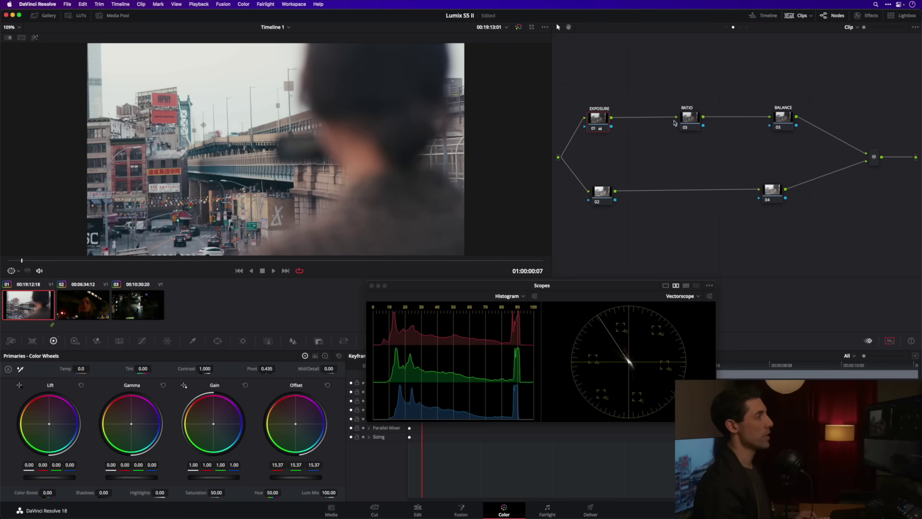
# Step: Color-balance the first clip on its BALANCE node with an Offset of about 24.83 red, 25.60 green and 24.75 blue
pyautogui.click(687, 118)
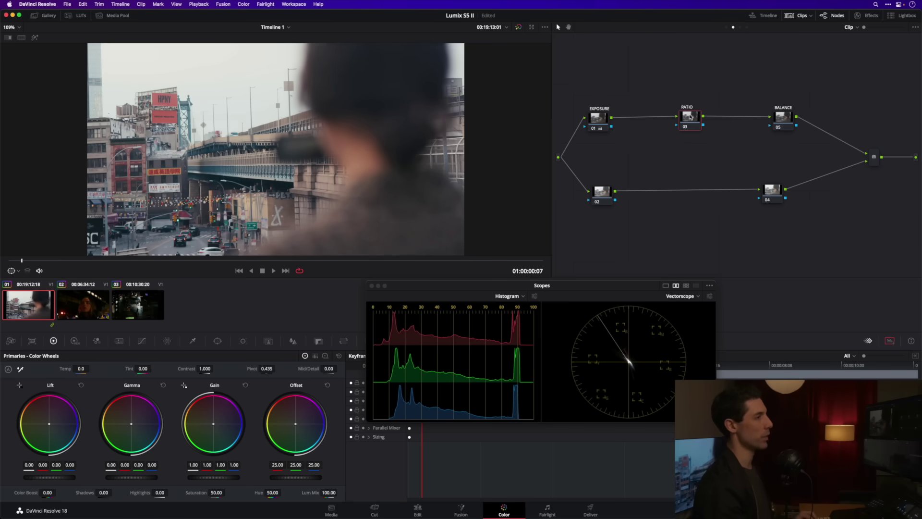
pyautogui.moveTo(690, 117); pyautogui.dragTo(690, 119)
pyautogui.moveTo(790, 117); pyautogui.dragTo(792, 115)
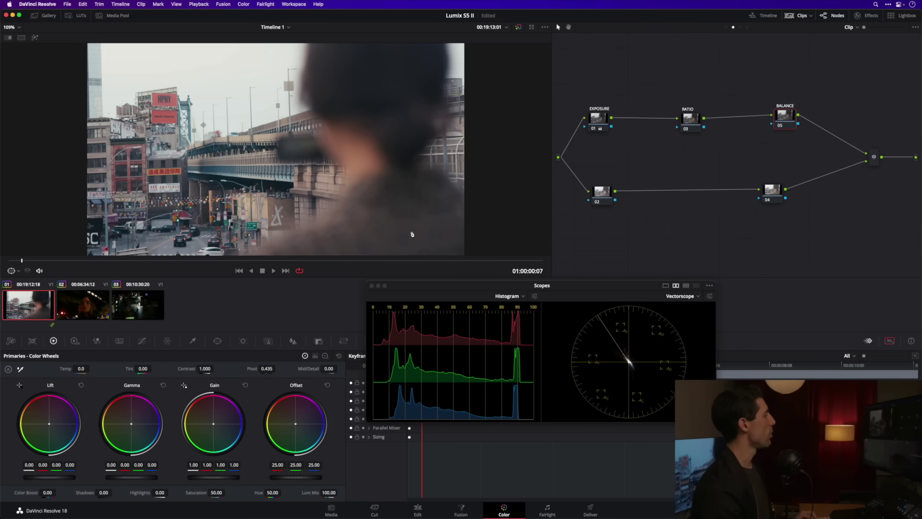
pyautogui.moveTo(440, 263); pyautogui.dragTo(476, 271)
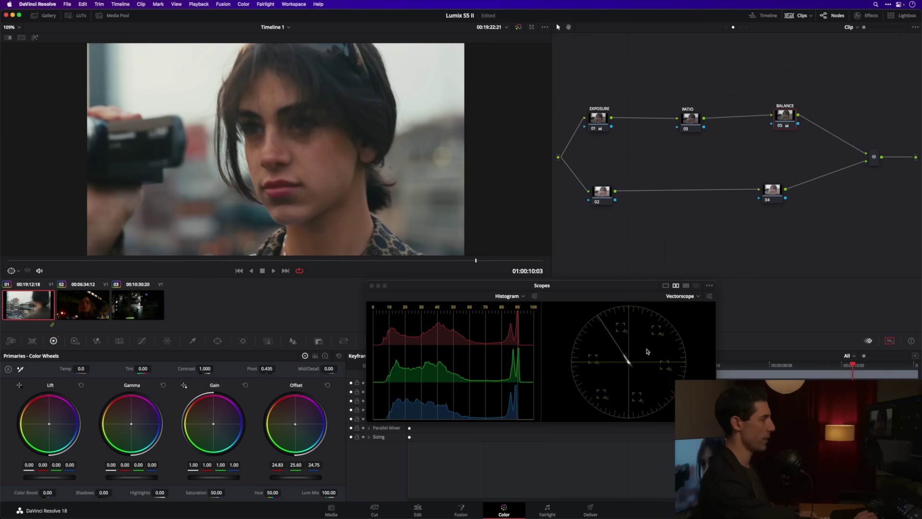
# Step: Compare the image with the BALANCE node off and on, on the close-up and on the wide shot at 01:00:02:22
pyautogui.press('super+d')
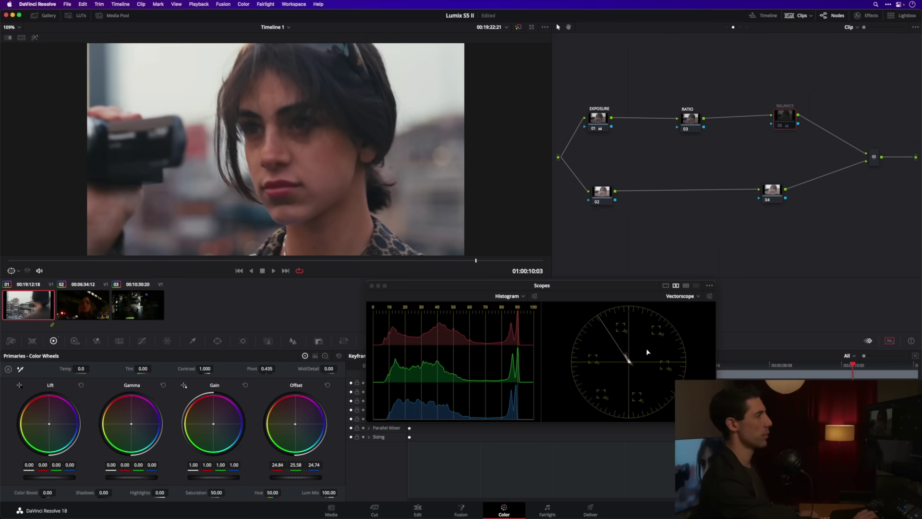
pyautogui.press('super+d')
pyautogui.press('super+d')
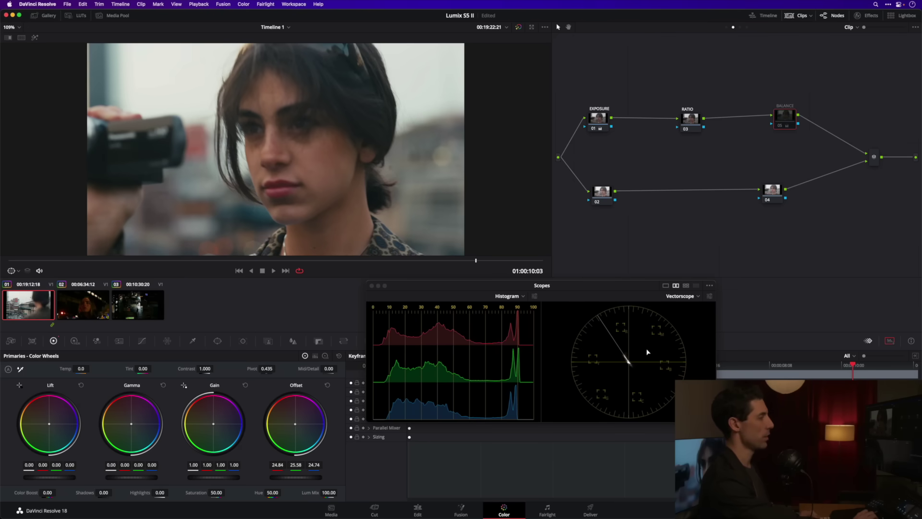
pyautogui.press('super+d')
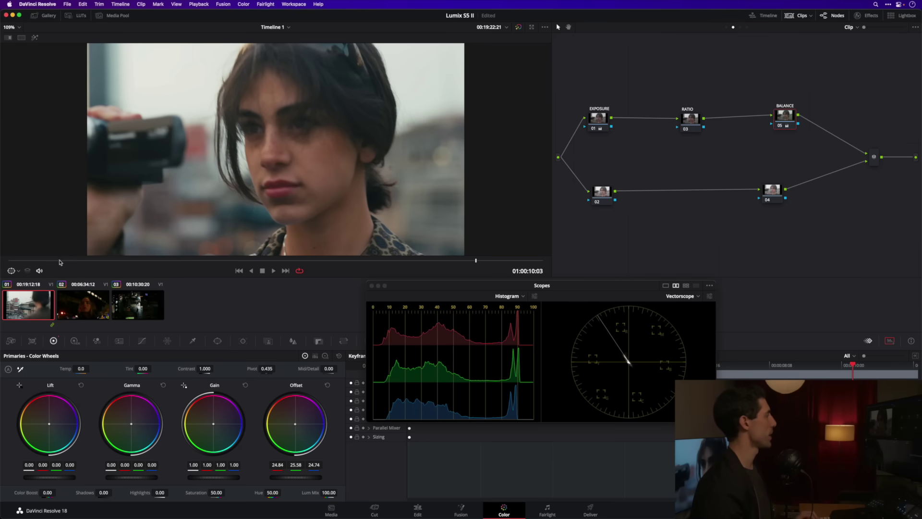
pyautogui.moveTo(60, 261); pyautogui.dragTo(143, 261)
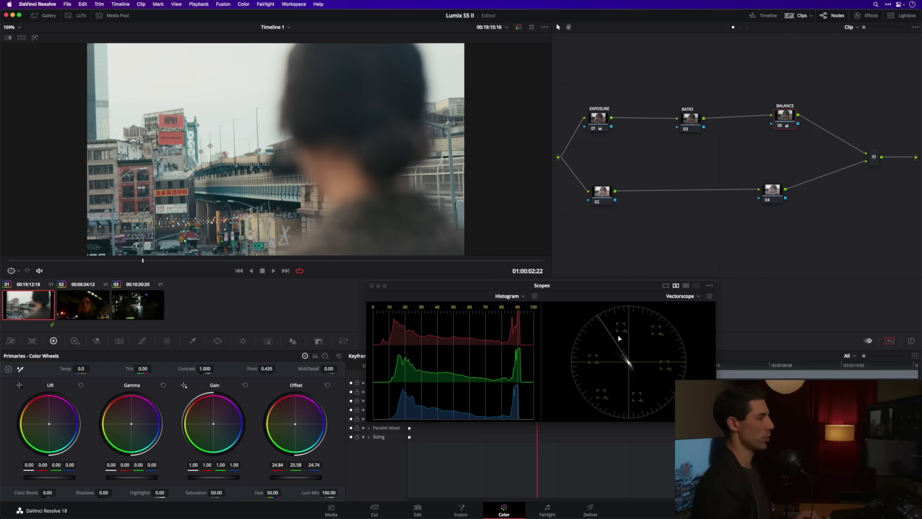
pyautogui.press('super+d')
pyautogui.press('super+d')
pyautogui.press('super+d')
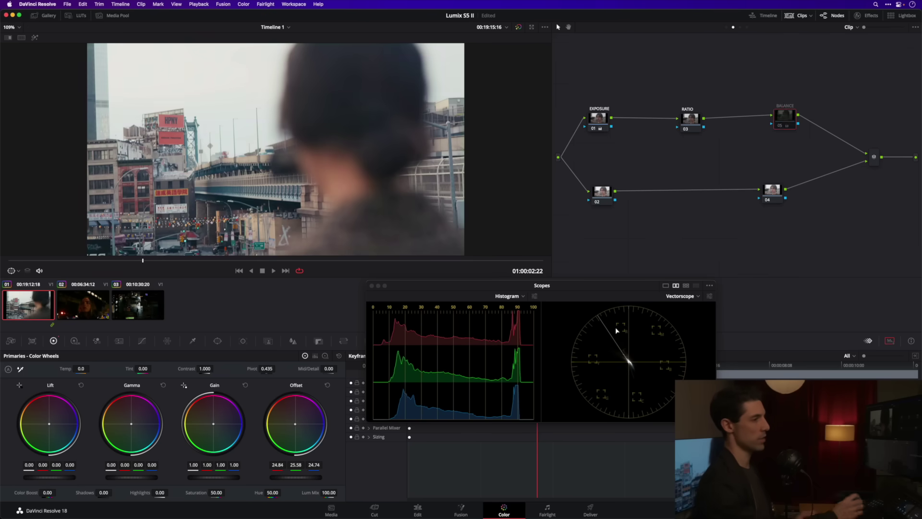
pyautogui.press('super+d')
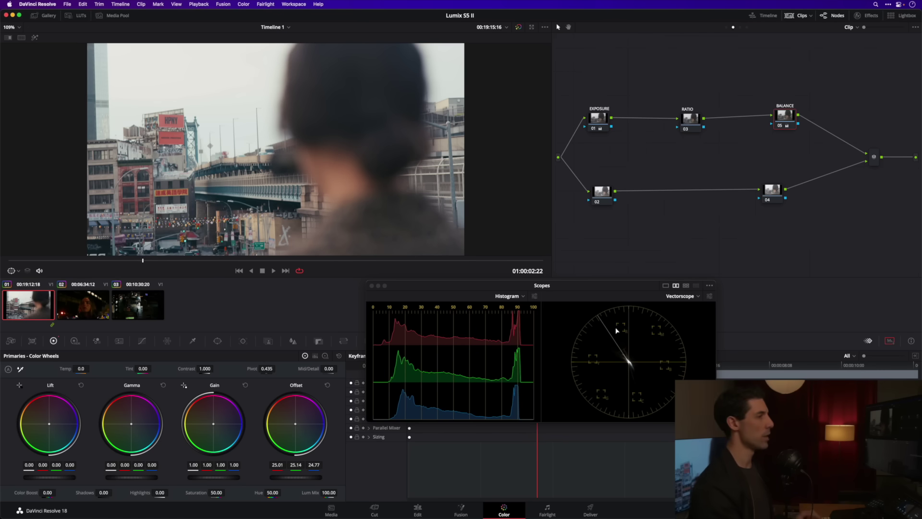
# Step: Fine-tune the BALANCE node's Offset to 24.90 red, 25.36 green and 24.77 blue while comparing it off and on, and save the project
pyautogui.press('super+d')
pyautogui.press('super+d')
pyautogui.press('super+d')
pyautogui.press('super+d')
pyautogui.press('super+d')
pyautogui.press('super+d')
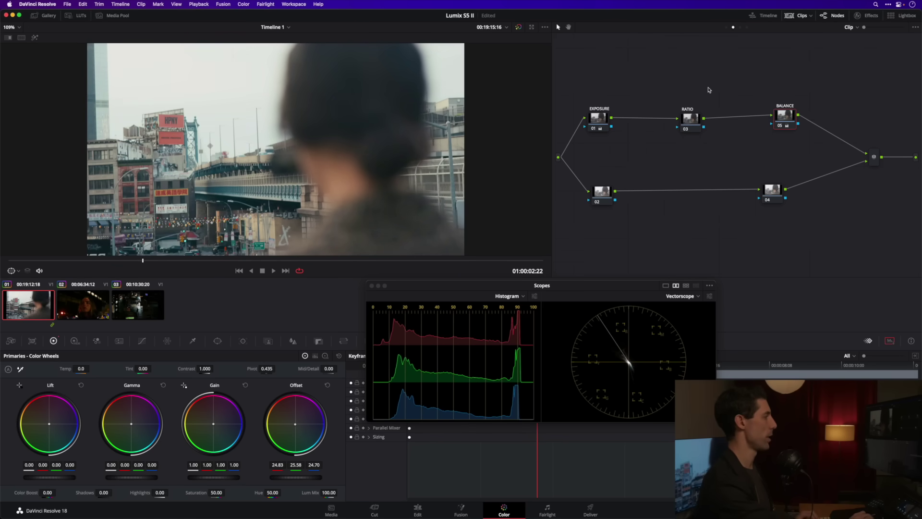
pyautogui.press('super+d')
pyautogui.press('super+d')
pyautogui.press('super+d')
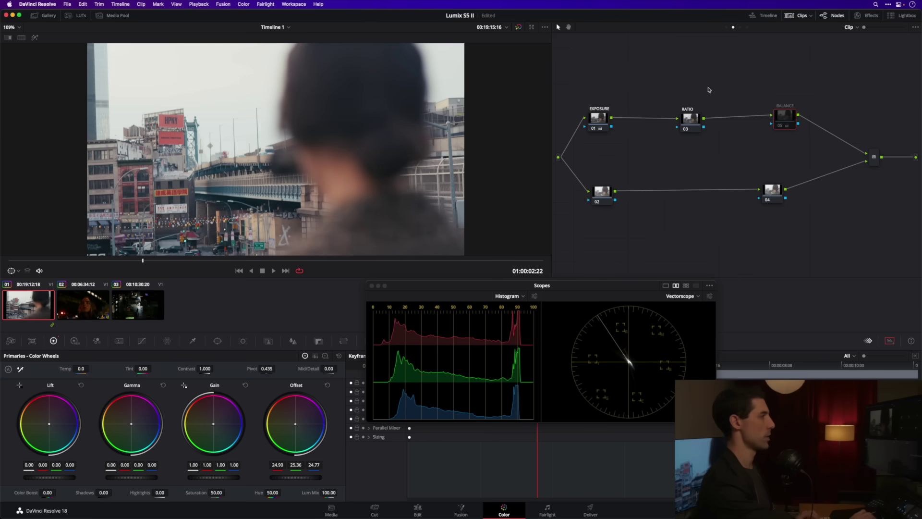
pyautogui.press('super+d')
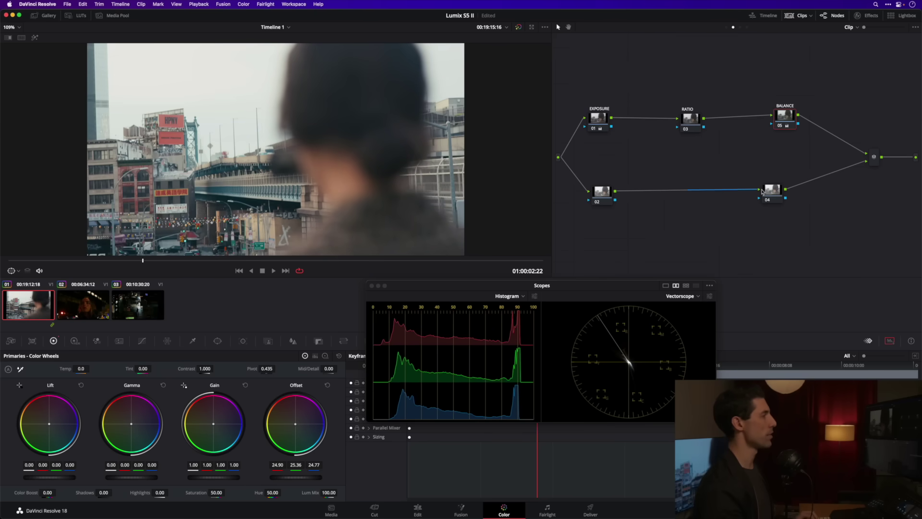
pyautogui.moveTo(762, 192); pyautogui.dragTo(770, 194)
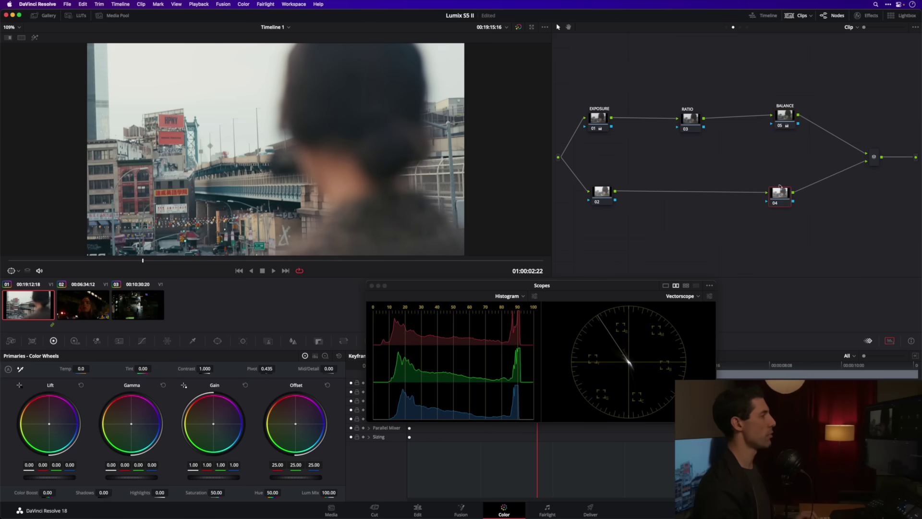
pyautogui.click(785, 118)
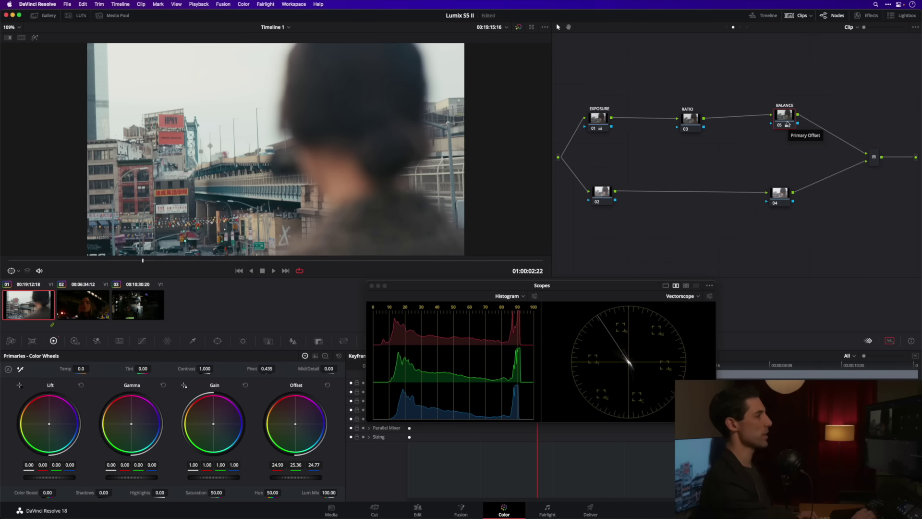
pyautogui.press('super+s')
# Step: Set the stabilizer Strength to 0.40 for the first clip
pyautogui.click(778, 195)
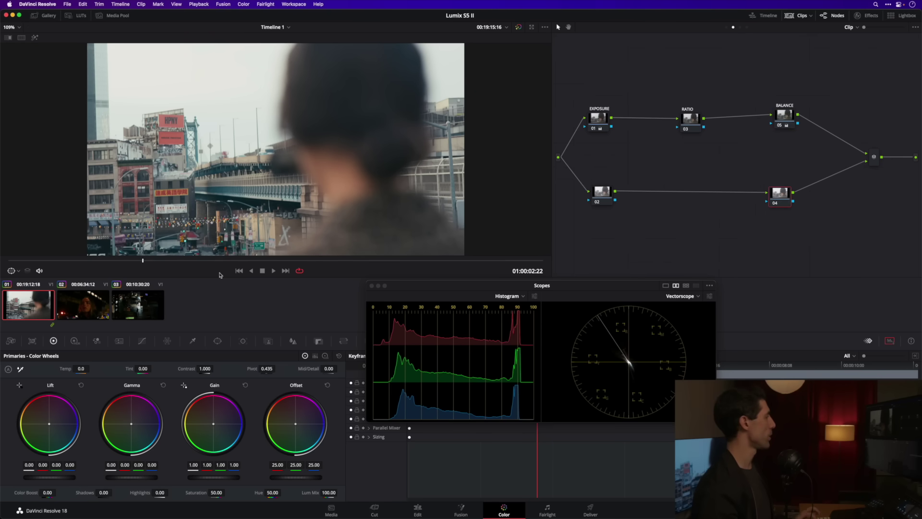
pyautogui.click(243, 340)
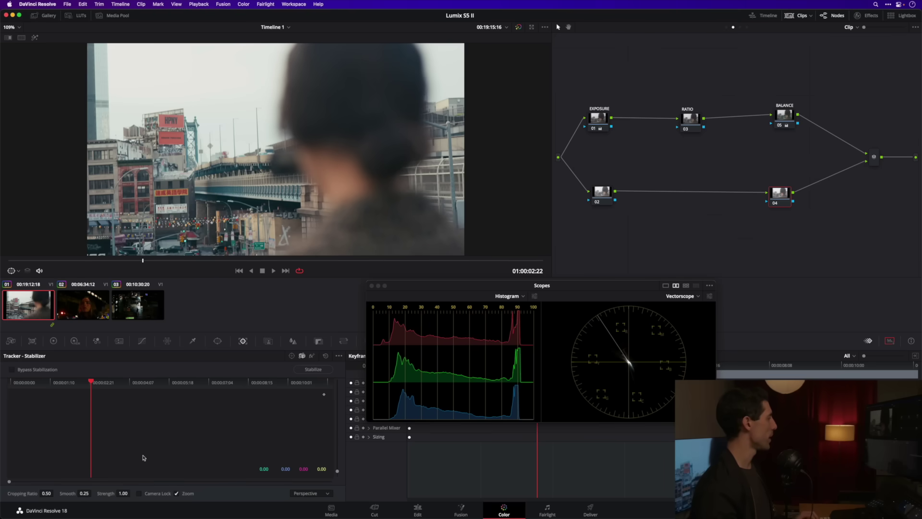
pyautogui.doubleClick(127, 492)
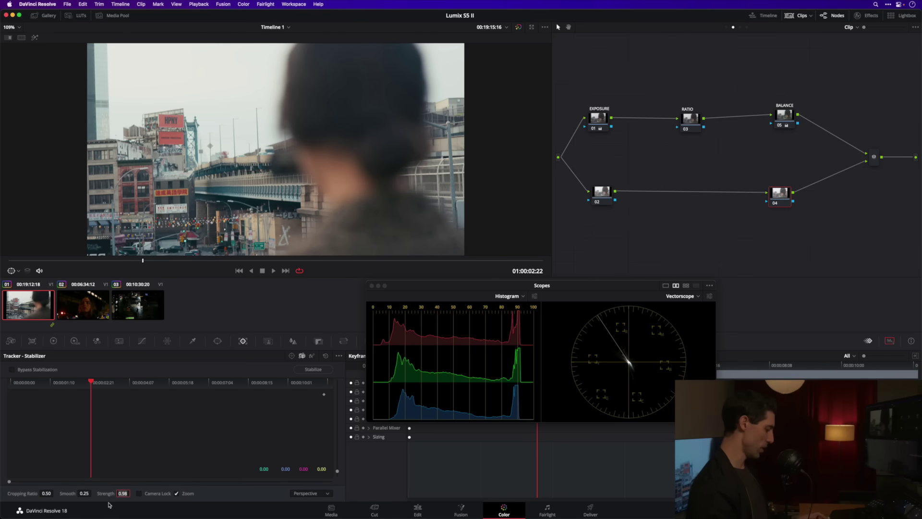
pyautogui.write('.4')
pyautogui.press('Return')
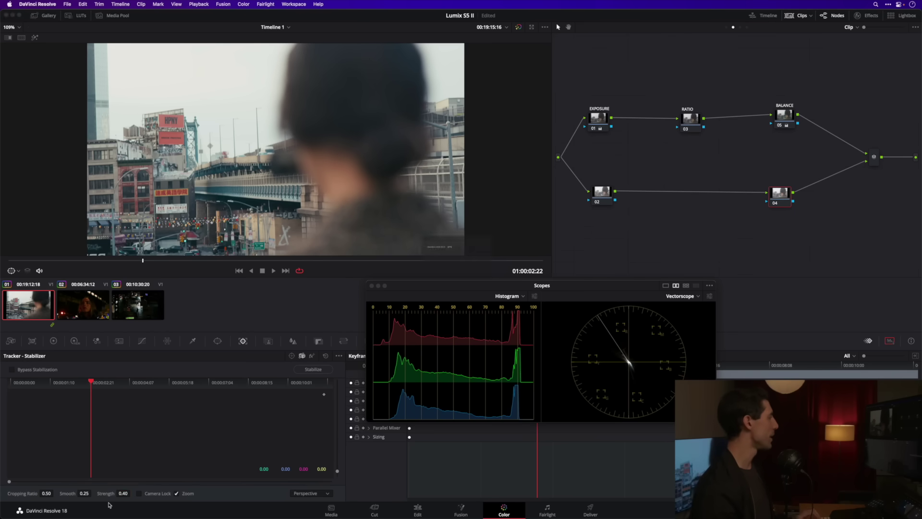
# Step: Play the first clip, stabilize it in Perspective mode, and return to its first frame after reviewing the result
pyautogui.click(20, 261)
pyautogui.press('space')
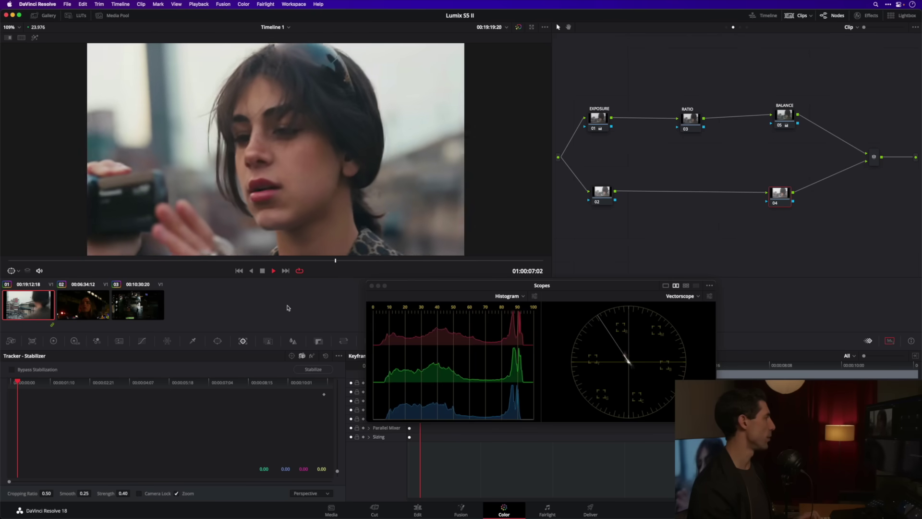
pyautogui.press('space')
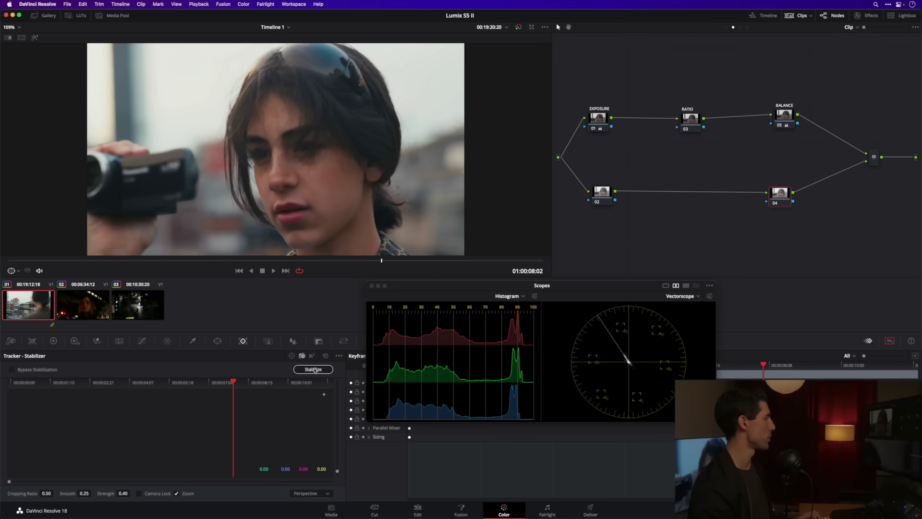
pyautogui.click(313, 370)
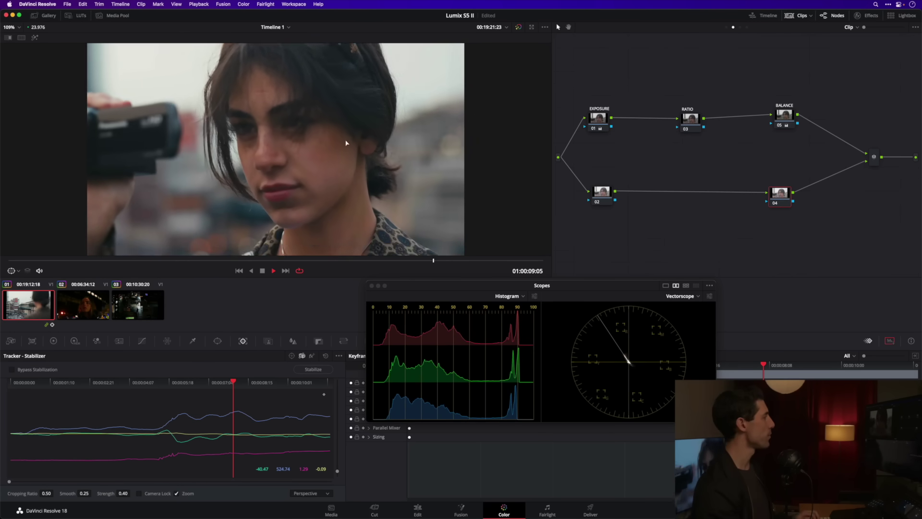
pyautogui.click(35, 261)
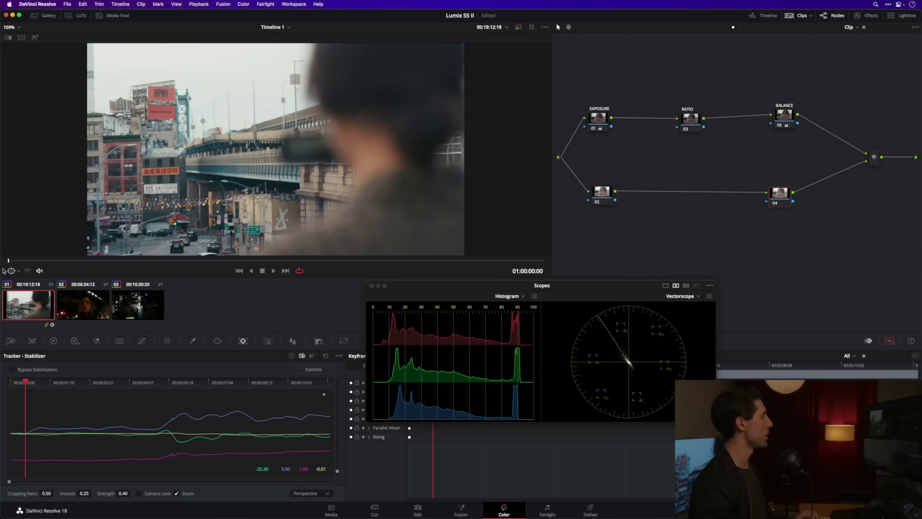
pyautogui.moveTo(38, 263); pyautogui.dragTo(1, 267)
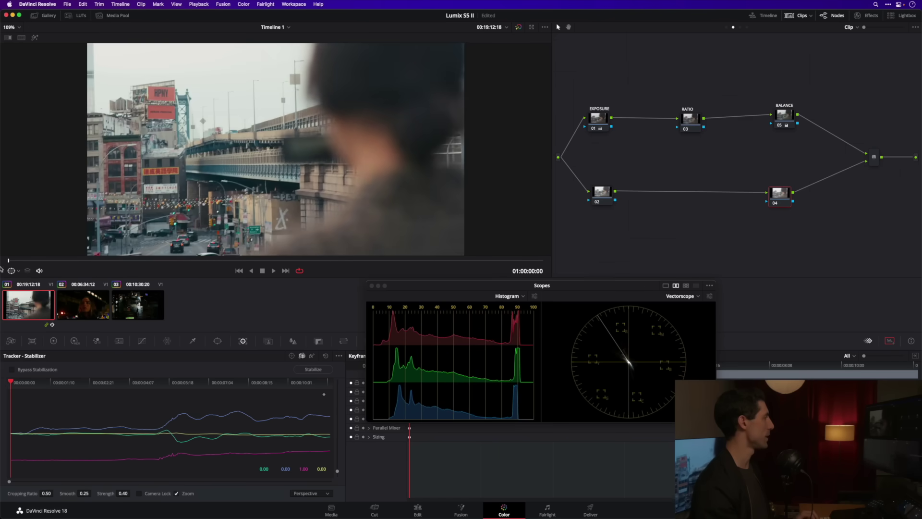
# Step: Move node 04 closer to node 02 and set its color space to HSV
pyautogui.click(54, 341)
pyautogui.moveTo(780, 194); pyautogui.dragTo(731, 194)
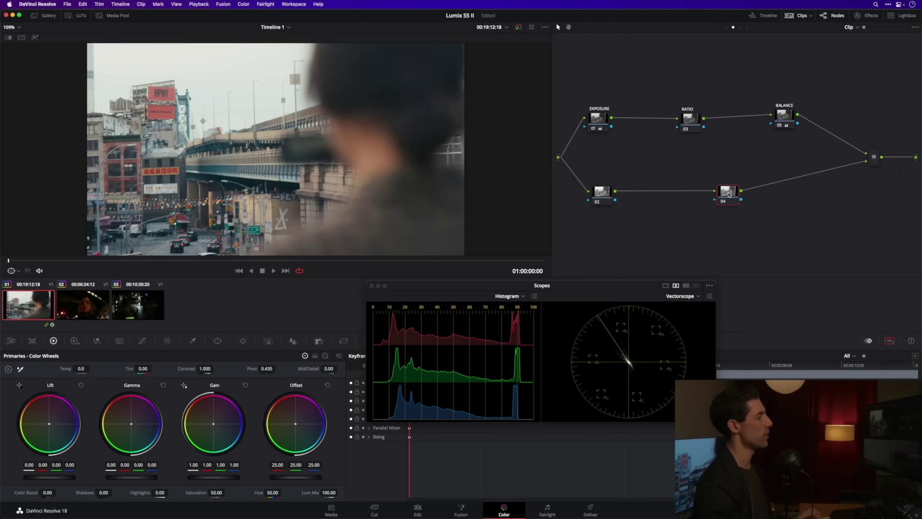
pyautogui.rightClick(730, 194)
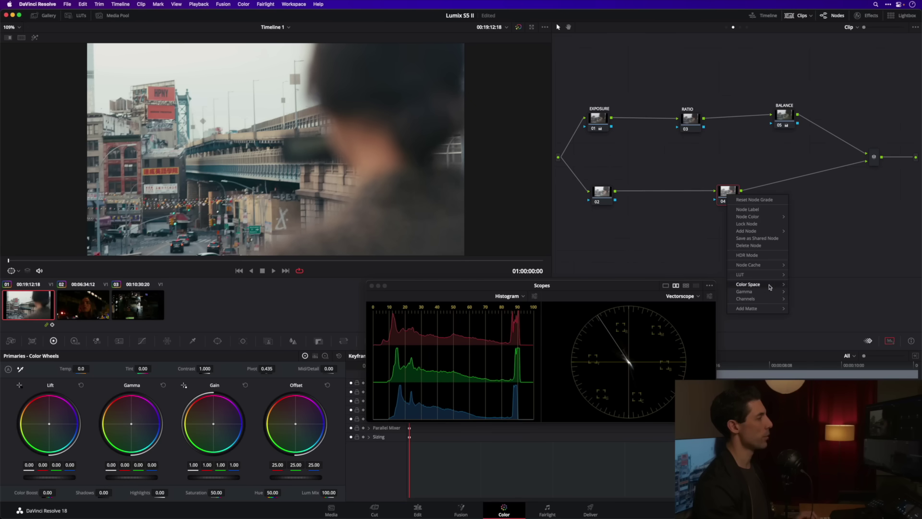
pyautogui.moveTo(770, 286)
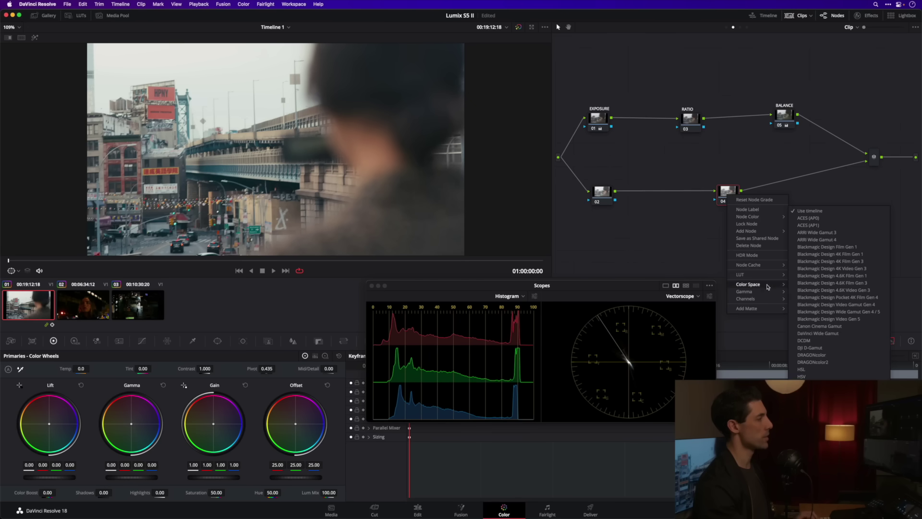
pyautogui.click(824, 377)
# Step: Disable Channel 1 and Channel 3 on node 04, and set its Gamma to 0.03 and Gain to 0.97
pyautogui.rightClick(726, 193)
pyautogui.moveTo(758, 295)
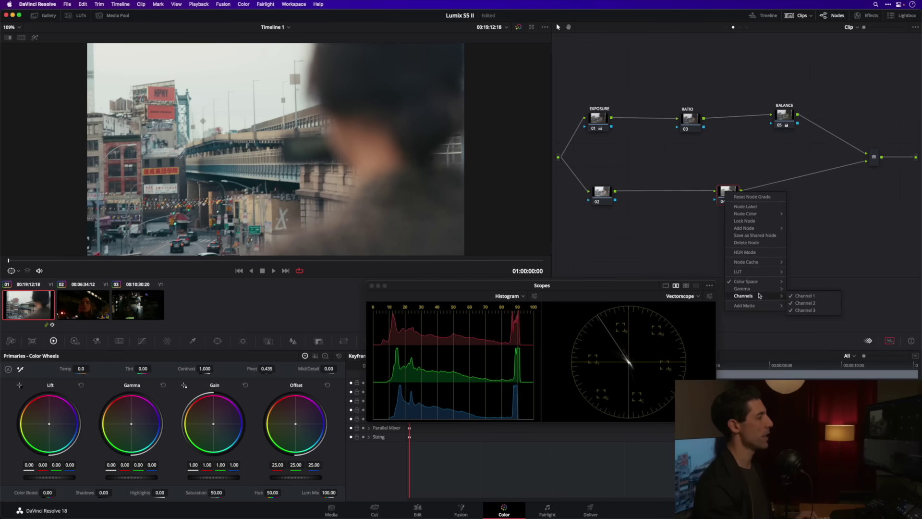
pyautogui.click(804, 296)
pyautogui.rightClick(730, 191)
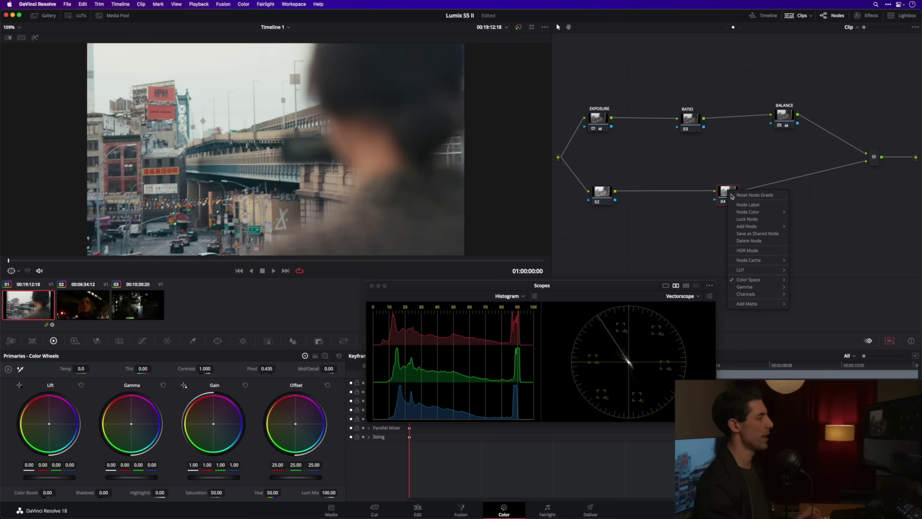
pyautogui.moveTo(758, 295)
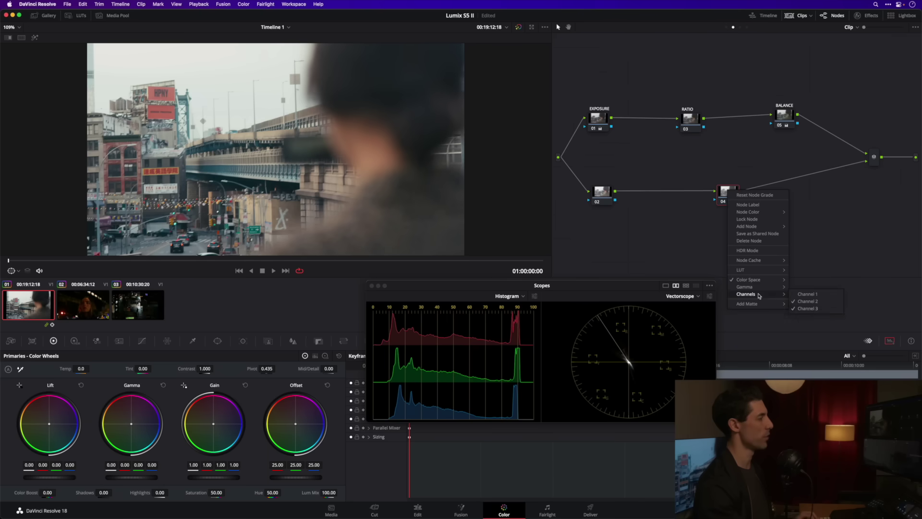
pyautogui.click(809, 308)
pyautogui.moveTo(730, 192); pyautogui.dragTo(737, 190)
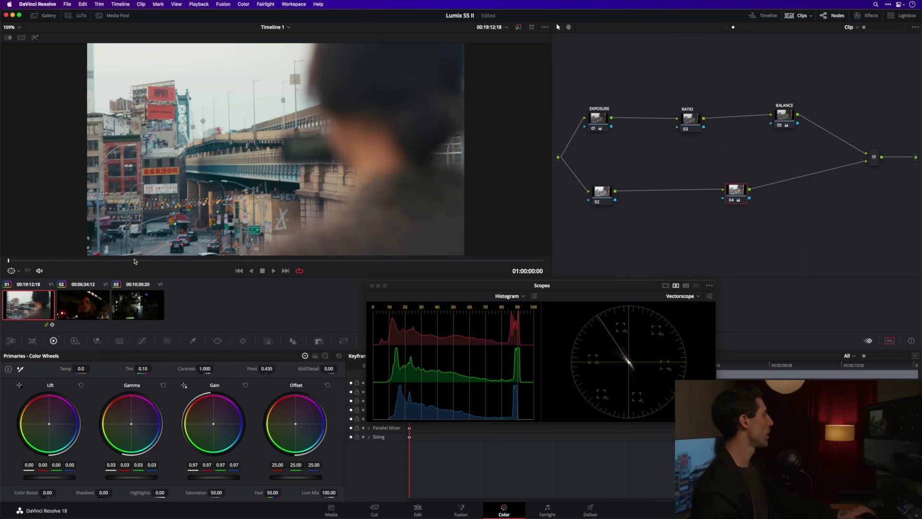
# Step: Compare node 04 on and off on the first clip at frames showing the woman's face
pyautogui.moveTo(134, 260); pyautogui.dragTo(470, 261)
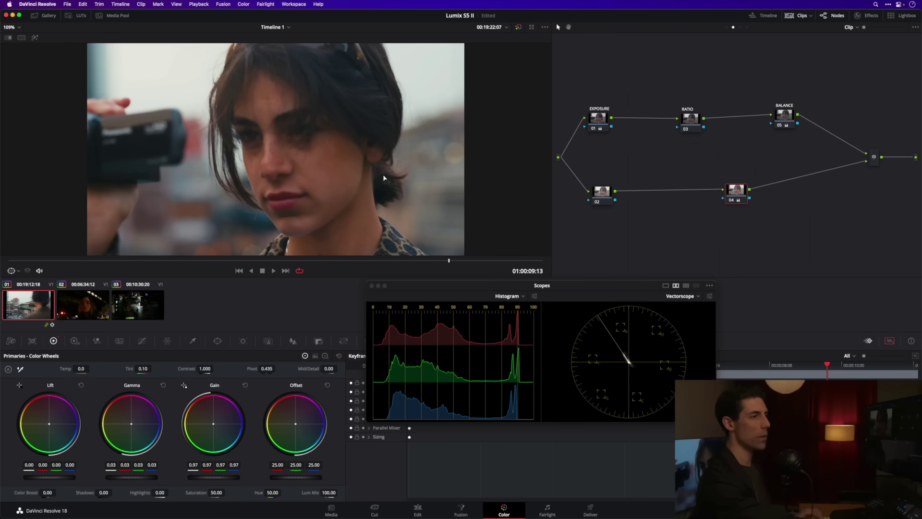
pyautogui.press('super+d')
pyautogui.press('super+d')
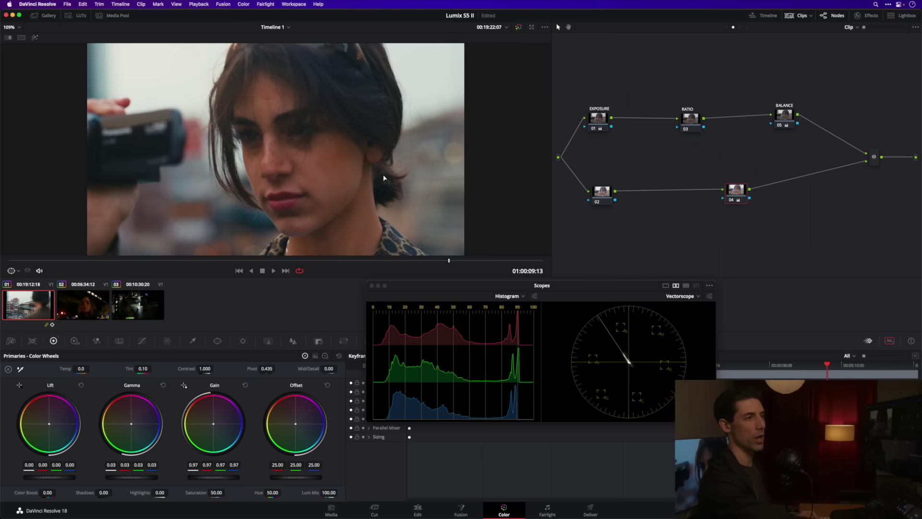
pyautogui.press('super+d')
pyautogui.press('super+d')
pyautogui.press('super+d')
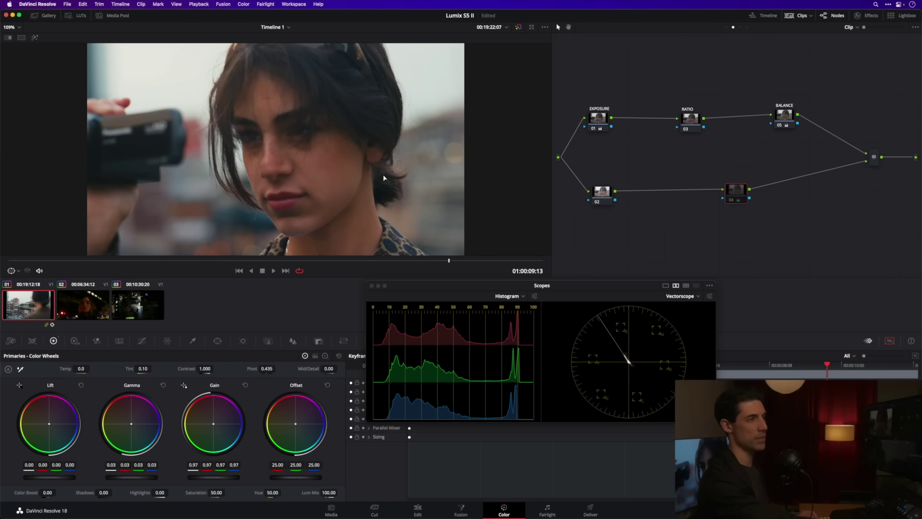
pyautogui.press('super+d')
pyautogui.moveTo(47, 260); pyautogui.dragTo(412, 266)
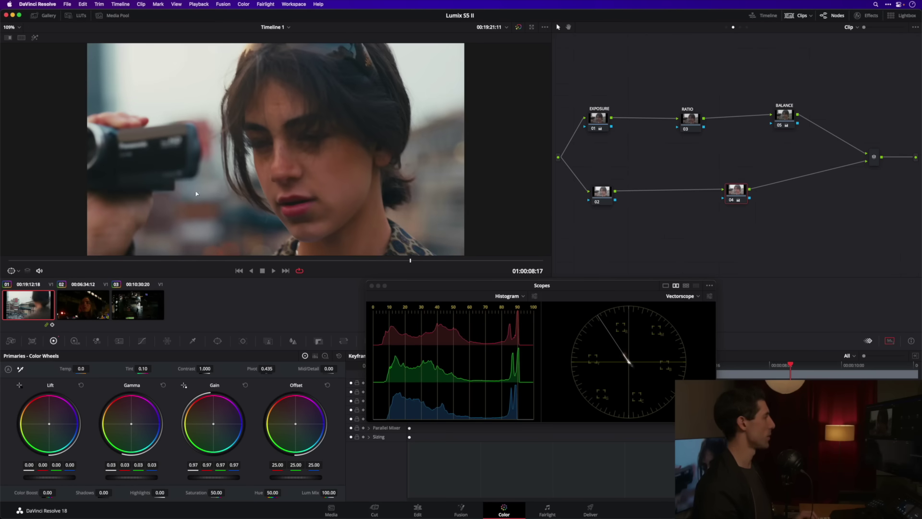
# Step: On the second clip, set the EXPOSURE node's Offset to 28.35 and the RATIO node's Contrast to 0.949 and Pivot to 0.380
pyautogui.click(87, 306)
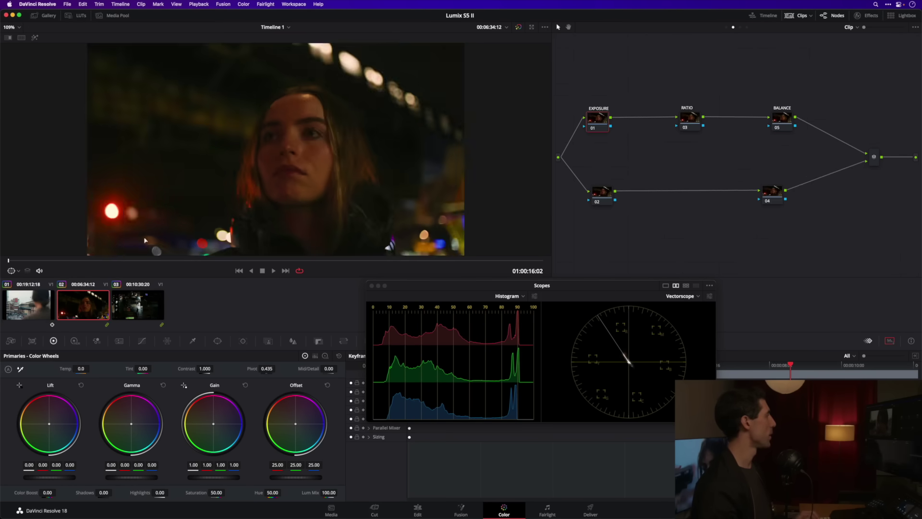
pyautogui.press('space')
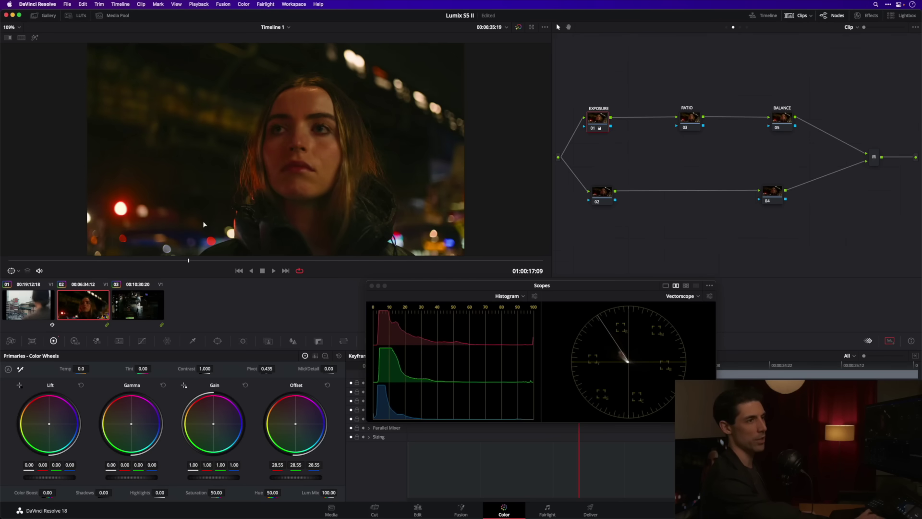
pyautogui.press('super+d')
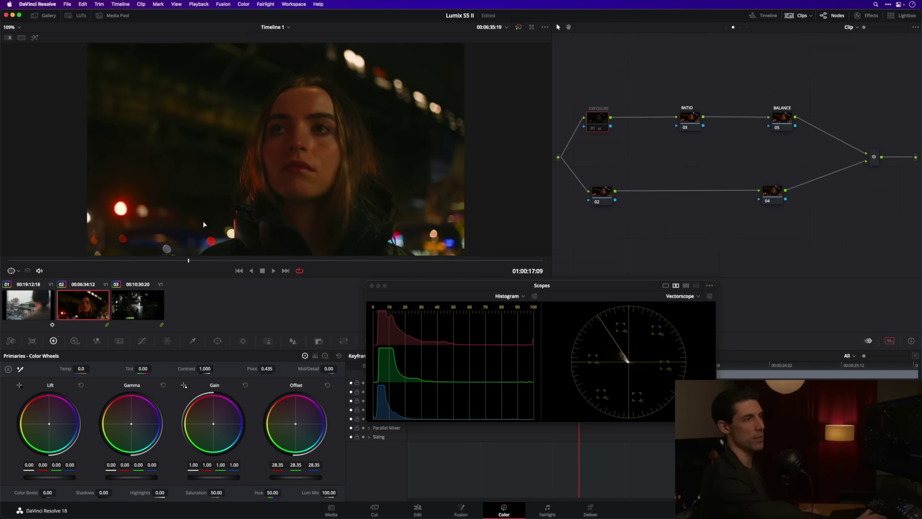
pyautogui.press('super+d')
pyautogui.press('super+d')
pyautogui.press('super+d')
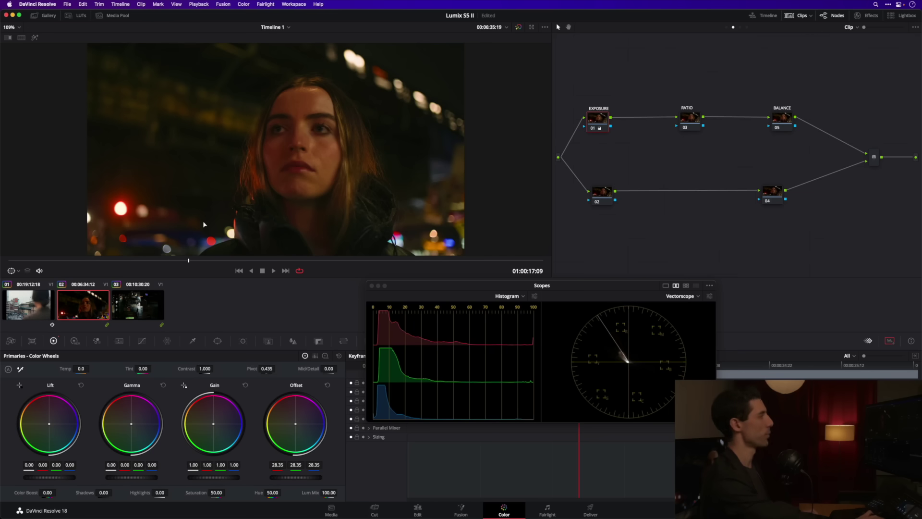
pyautogui.click(685, 119)
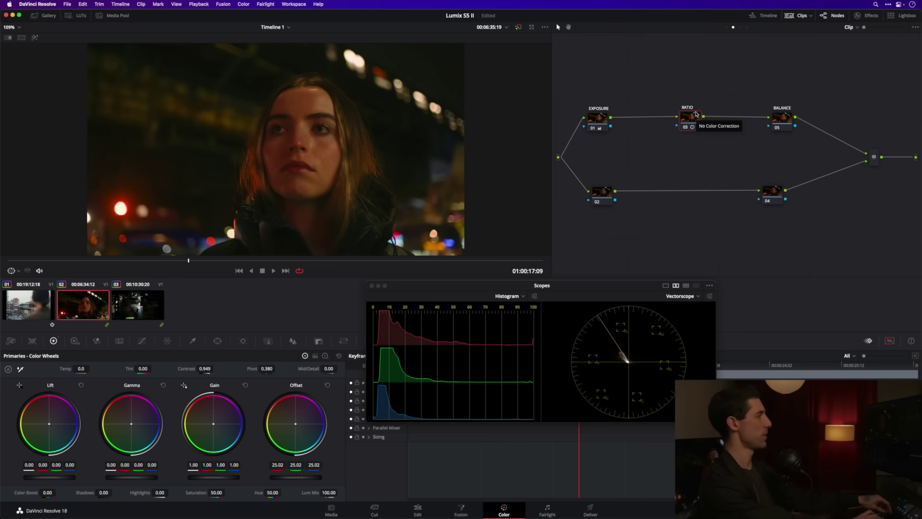
# Step: Hide the clip thumbnails and set the BALANCE node's Offset to red 24.34, green 25.00 and blue 26.38, comparing it on and off
pyautogui.moveTo(779, 117); pyautogui.dragTo(781, 117)
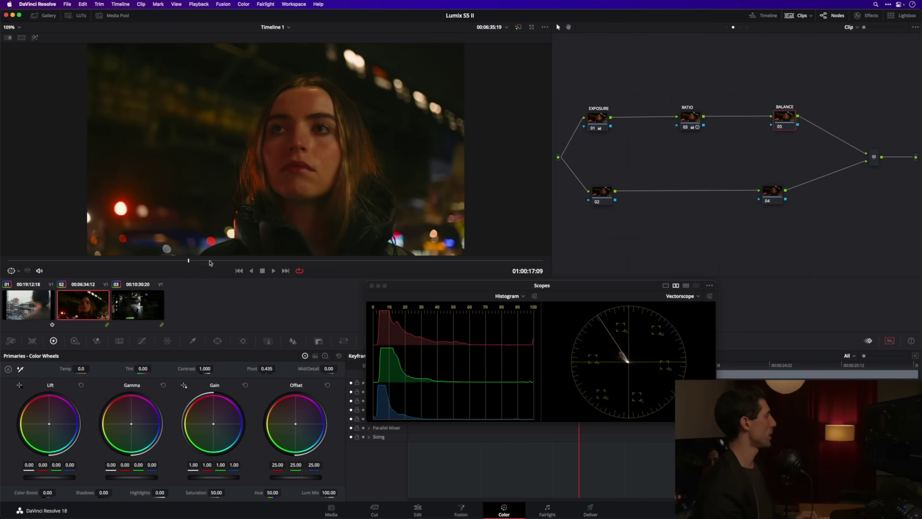
pyautogui.moveTo(236, 262); pyautogui.dragTo(255, 264)
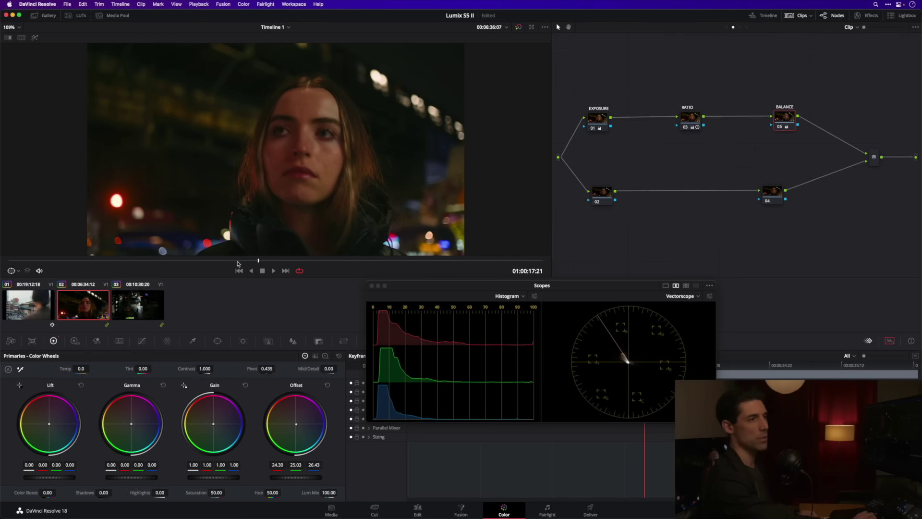
pyautogui.press('super+d')
pyautogui.press('super+d')
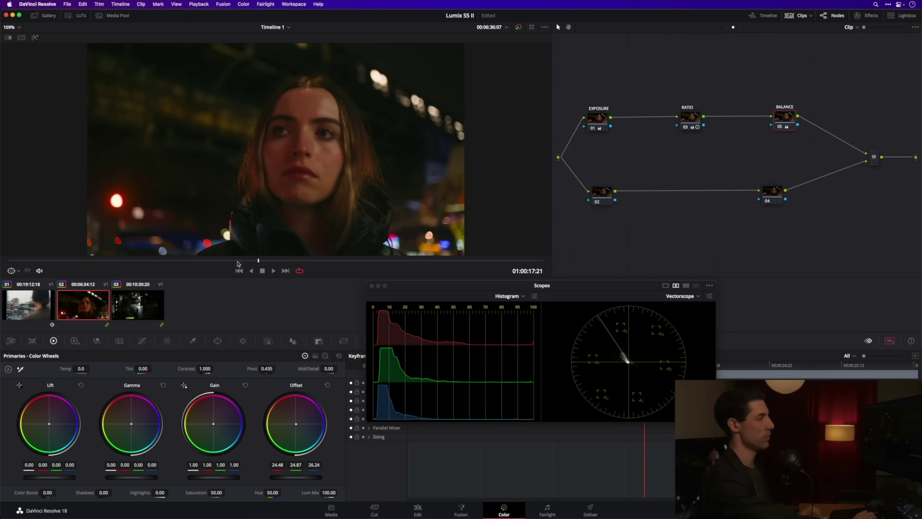
pyautogui.press('super+d')
pyautogui.press('super+d')
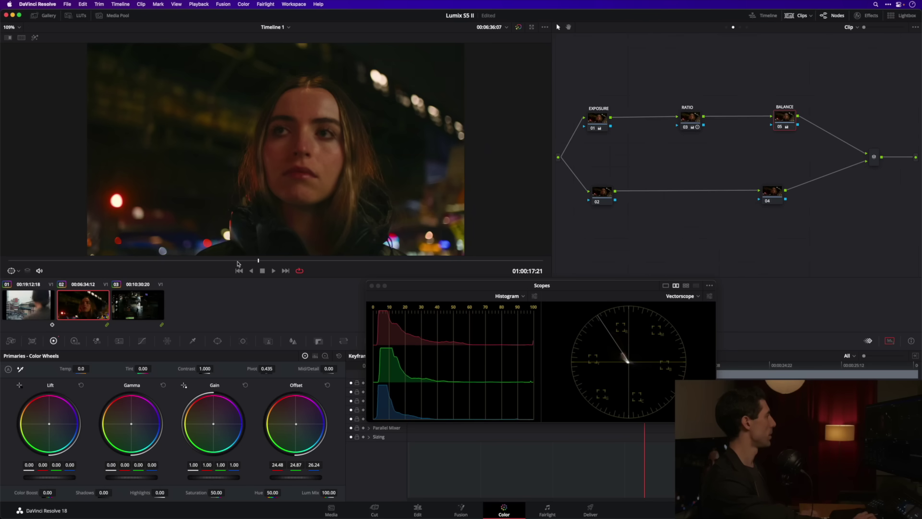
pyautogui.click(800, 18)
pyautogui.press('super+d')
pyautogui.press('super+d')
pyautogui.press('super+d')
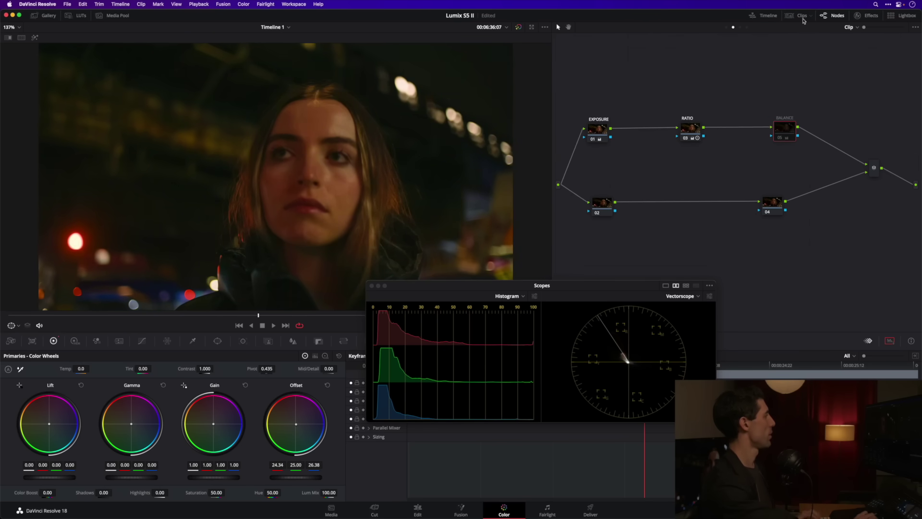
pyautogui.press('super+d')
pyautogui.press('super+d')
pyautogui.press('super+d')
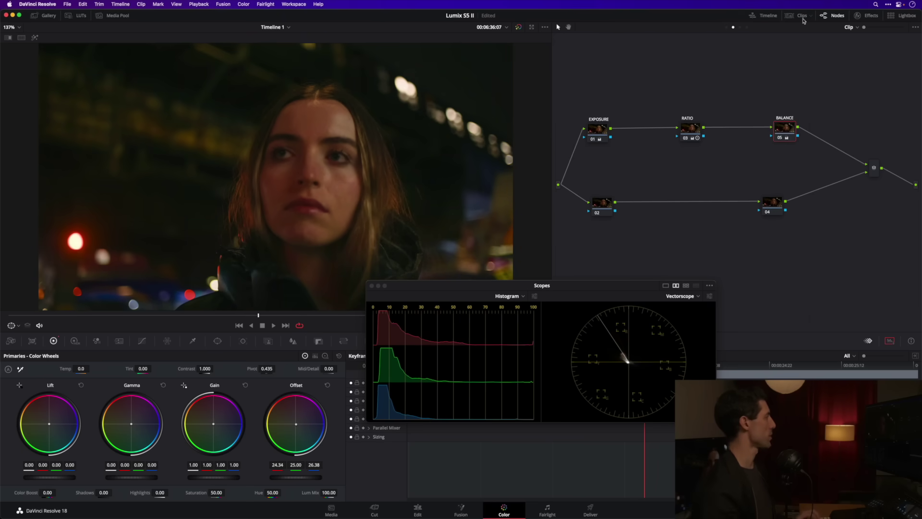
# Step: Compare the BALANCE node on and off at the second clip's first frame, play the clip, and move the Scopes window clear of the image
pyautogui.moveTo(50, 317); pyautogui.dragTo(8, 325)
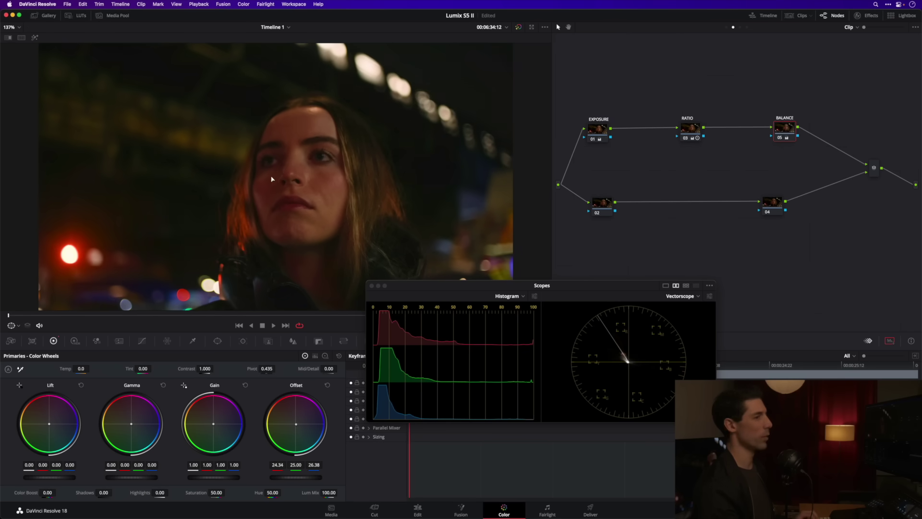
pyautogui.press('super+d')
pyautogui.press('super+d')
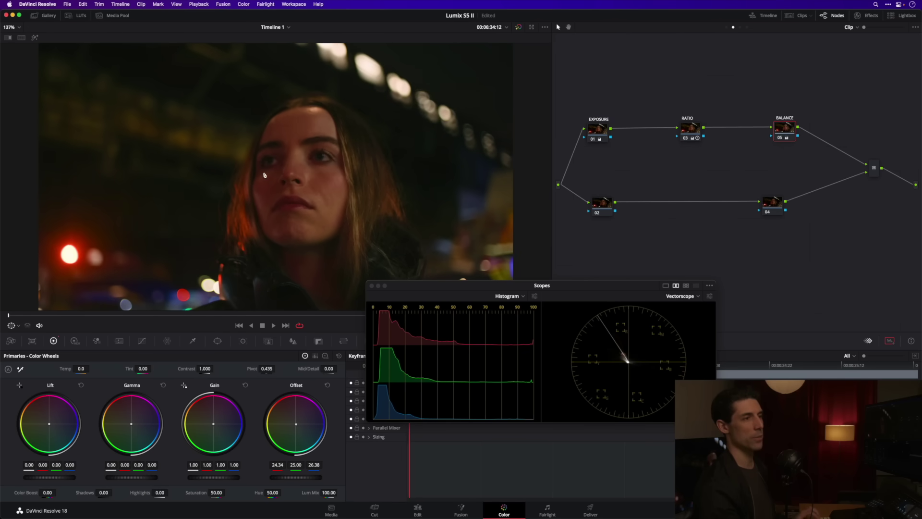
pyautogui.press('super+d')
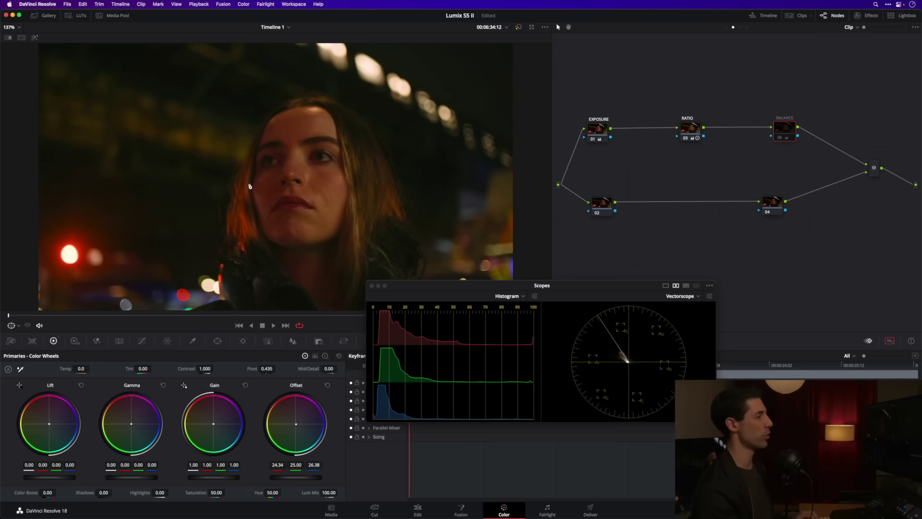
pyautogui.press('super+d')
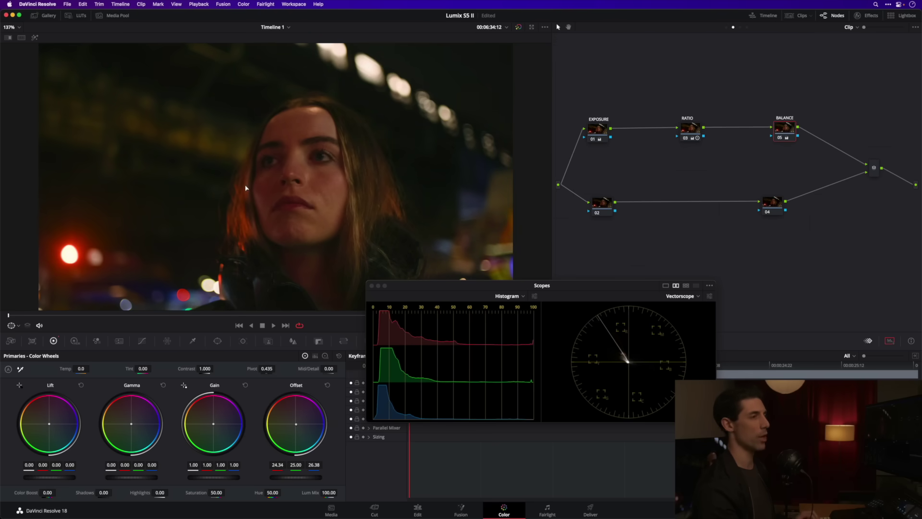
pyautogui.press('super+d')
pyautogui.press('super+d')
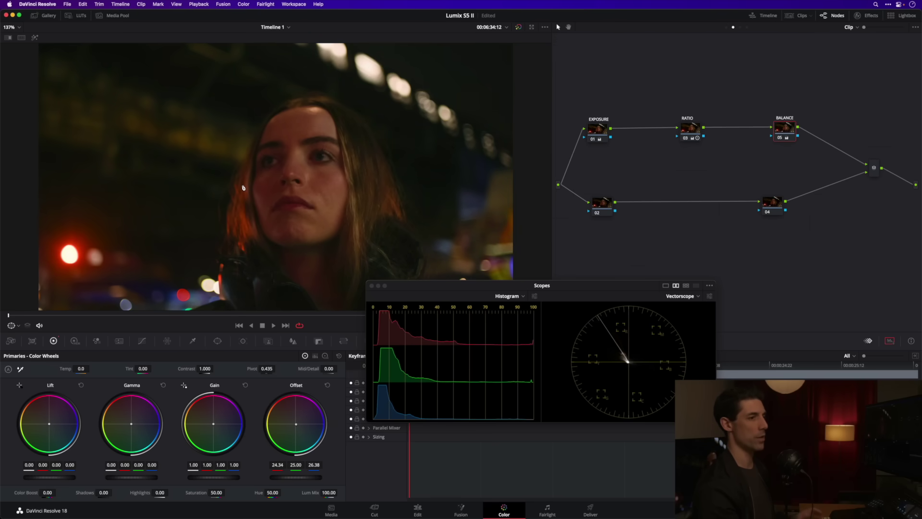
pyautogui.press('space')
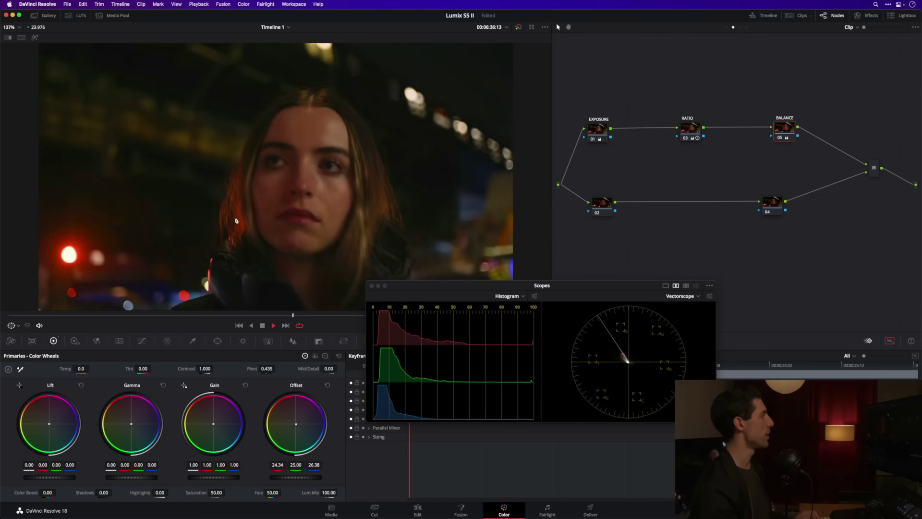
pyautogui.press('space')
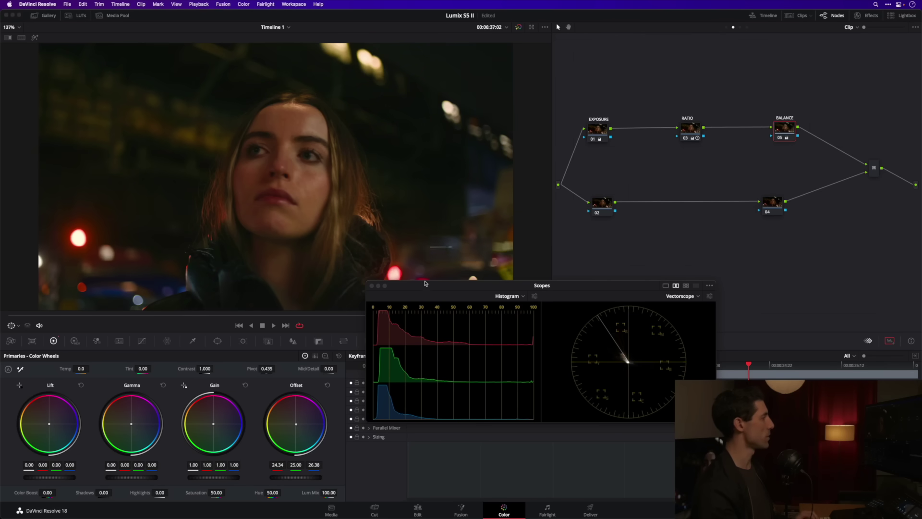
pyautogui.moveTo(424, 285); pyautogui.dragTo(413, 314)
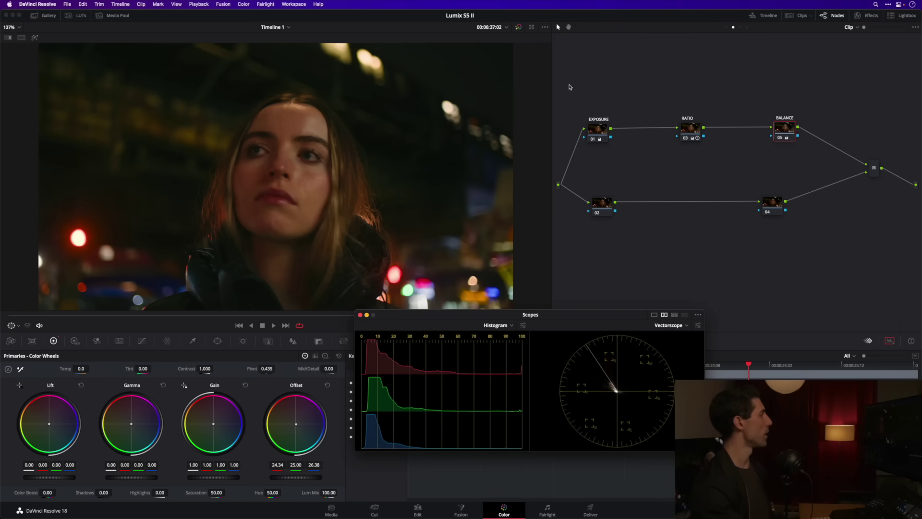
# Step: On the third clip, set the RATIO node's Pivot to 1.000 and Mid/Detail to 0.27, and the EXPOSURE node's Offset to 23.62
pyautogui.press('Up')
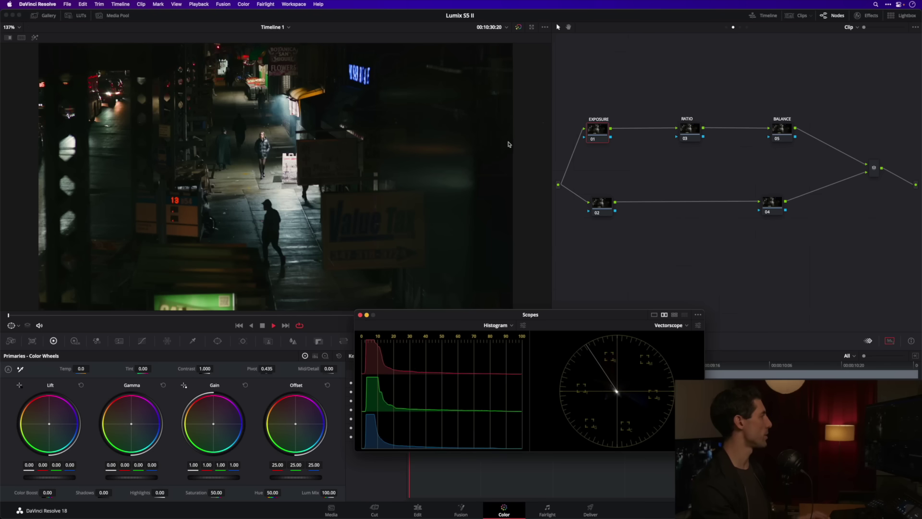
pyautogui.press('space')
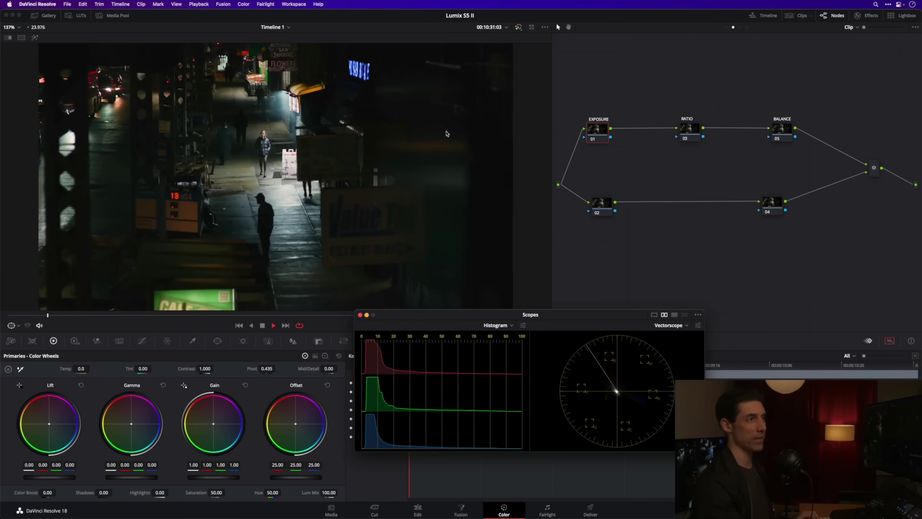
pyautogui.press('space')
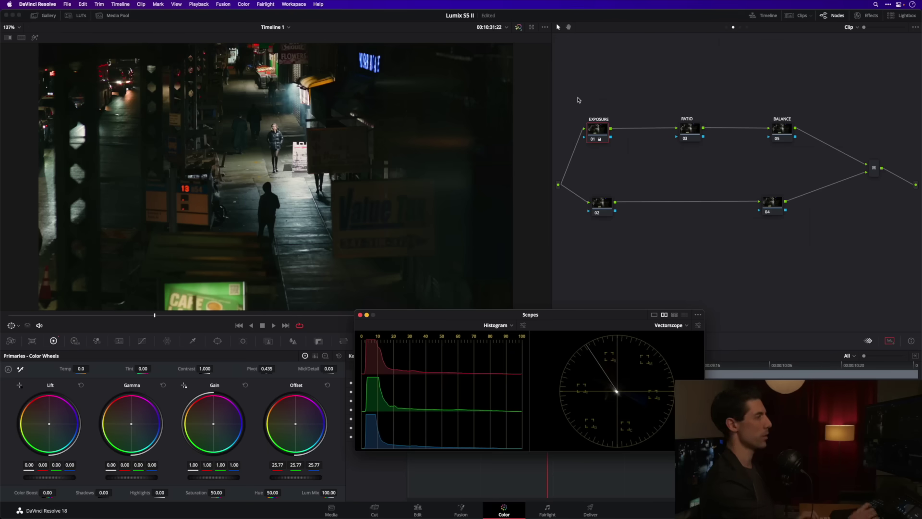
pyautogui.click(689, 126)
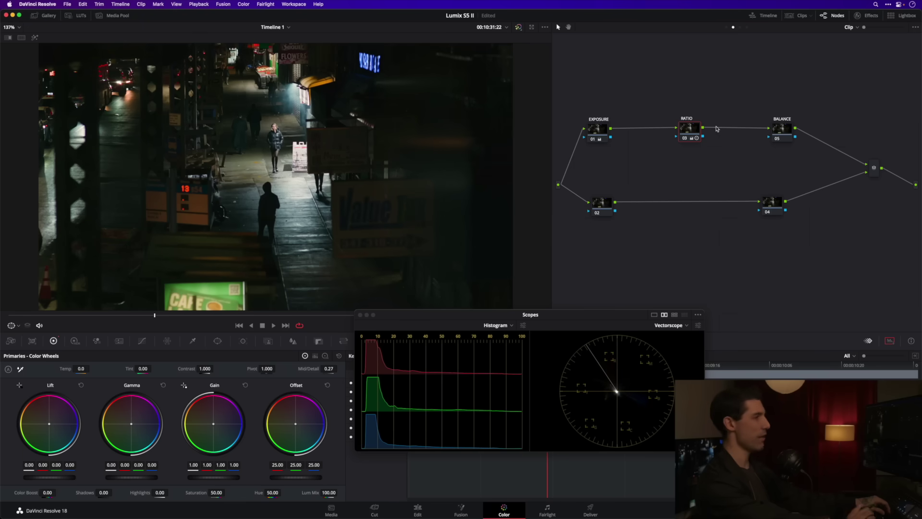
pyautogui.click(590, 127)
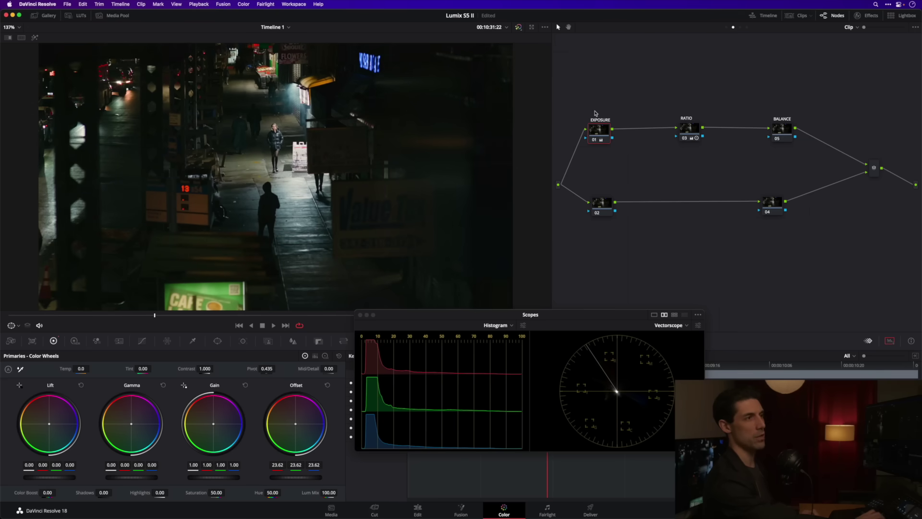
pyautogui.hotkey('alt', 'd')
pyautogui.hotkey('alt', 'd')
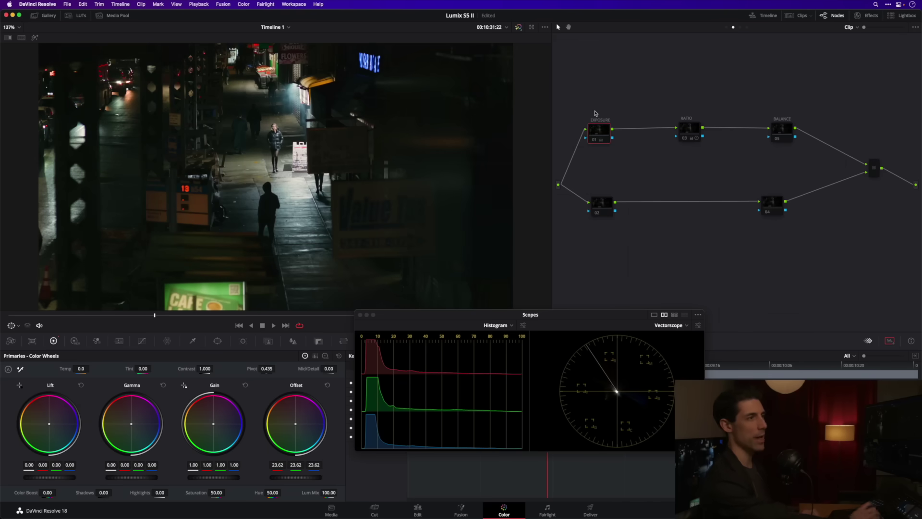
pyautogui.press('space')
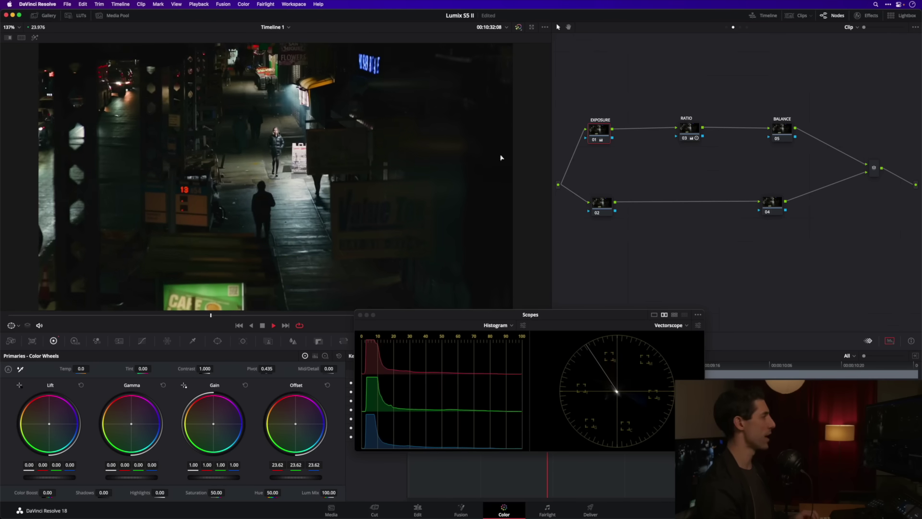
# Step: Add a circular-window node after node 04 darkening the foreground sign, with Rotate 7.60, Tilt 43.15 and Soft 1 5.07, and hide the window overlay
pyautogui.moveTo(768, 202); pyautogui.dragTo(716, 207)
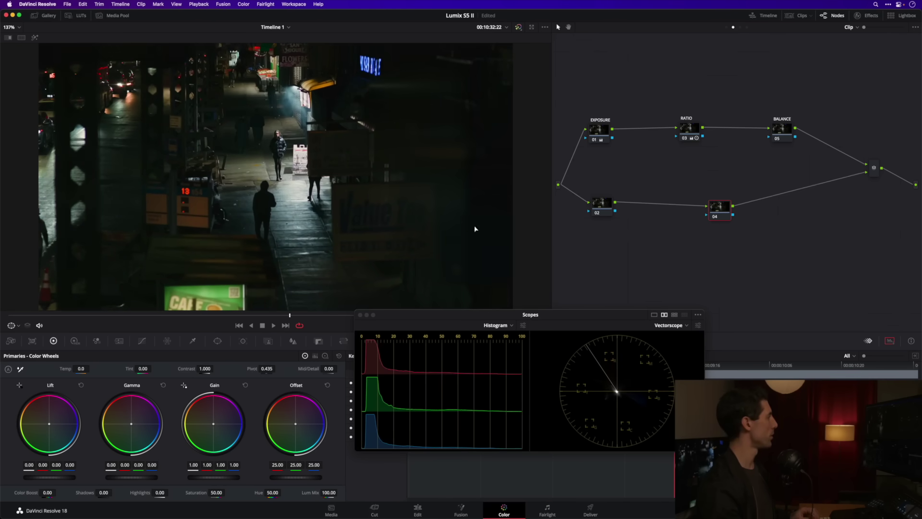
pyautogui.hotkey('alt', 'c')
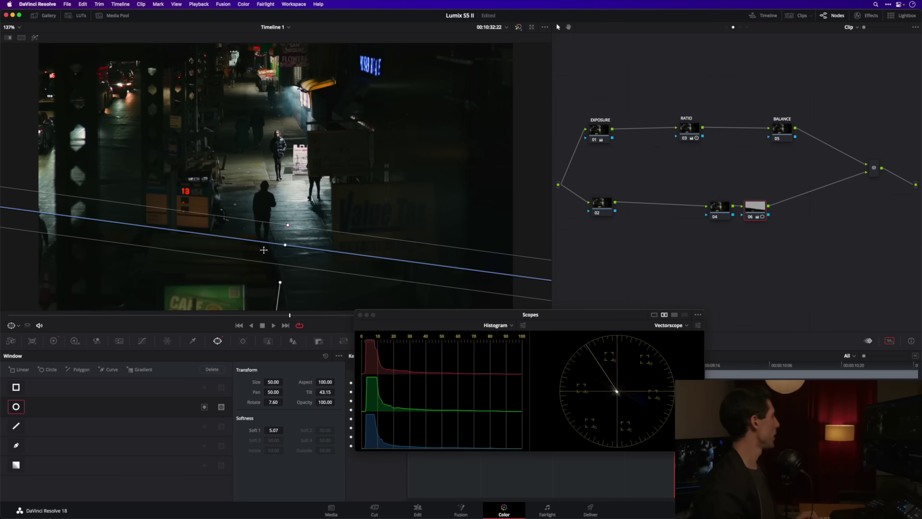
pyautogui.click(18, 325)
pyautogui.click(20, 335)
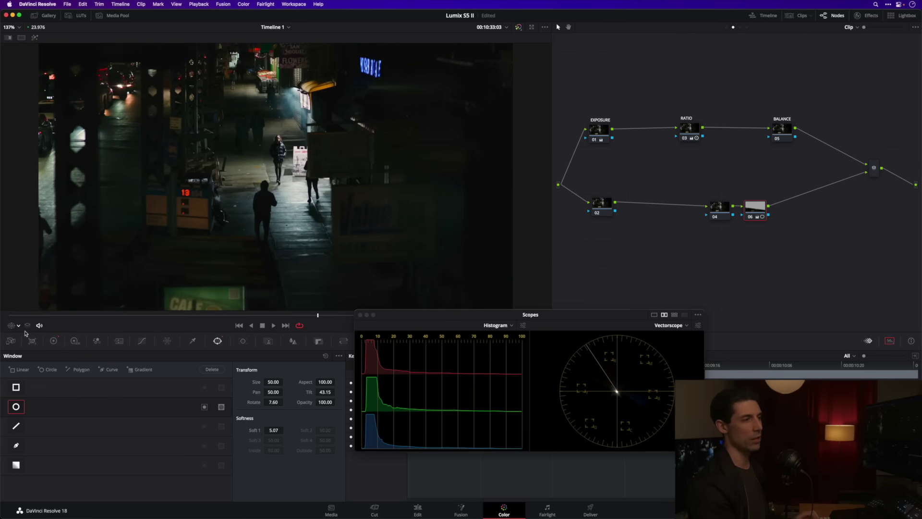
# Step: Play the third clip and compare the window node 06 on and off
pyautogui.press('space')
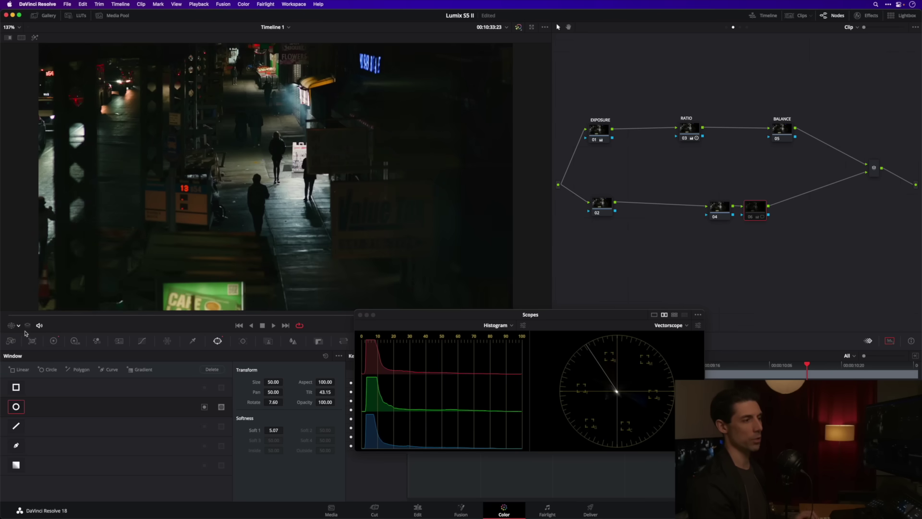
pyautogui.press('super+d')
pyautogui.press('super+d')
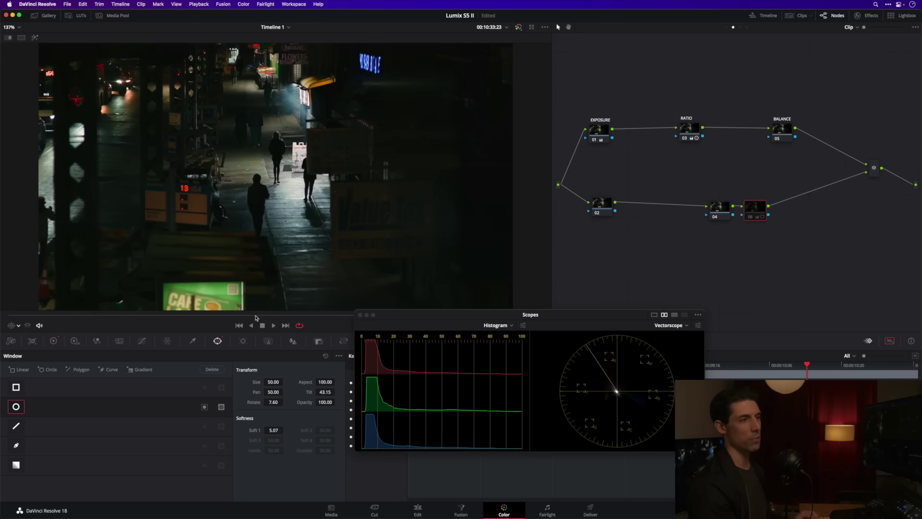
# Step: Toggle window node 06, leave it enabled, and play the third clip again, stopping at timecode 00:10:31:22
pyautogui.press('super+d')
pyautogui.hotkey('ctrl', 'd')
pyautogui.hotkey('ctrl', 'd')
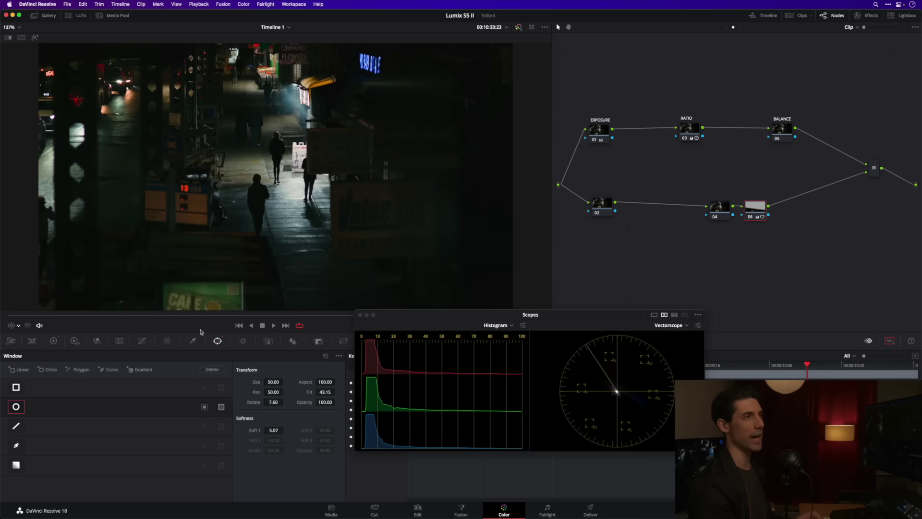
pyautogui.press('j')
pyautogui.press('k')
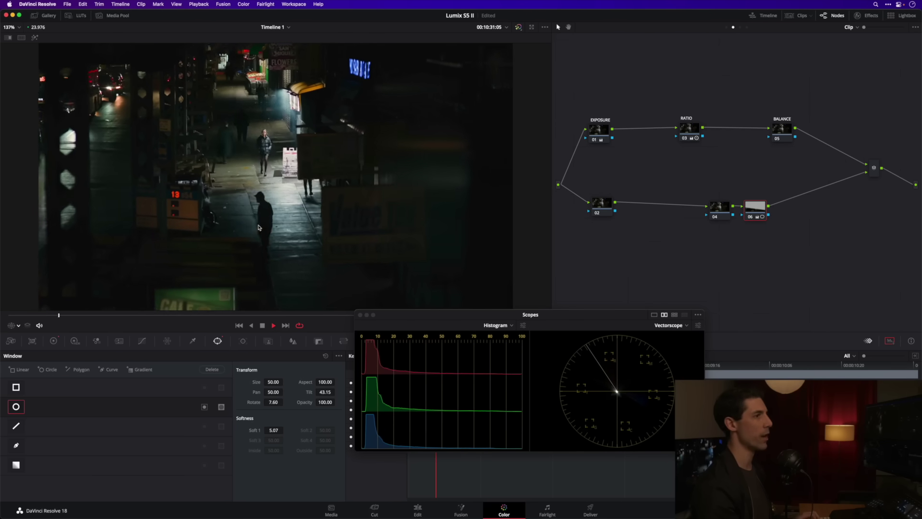
pyautogui.press('space')
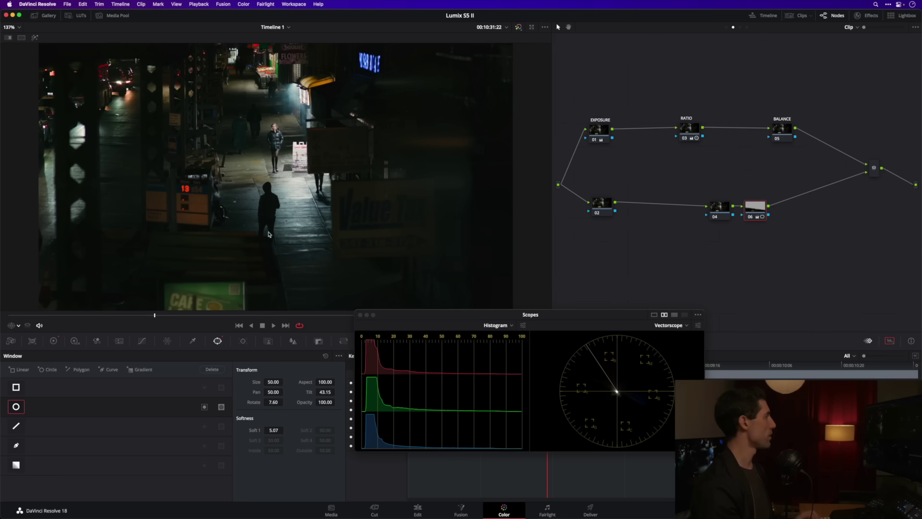
# Step: Set node 04 to the HSV color space with only Channel 2 enabled, and raise its Gamma to 0.04
pyautogui.rightClick(720, 209)
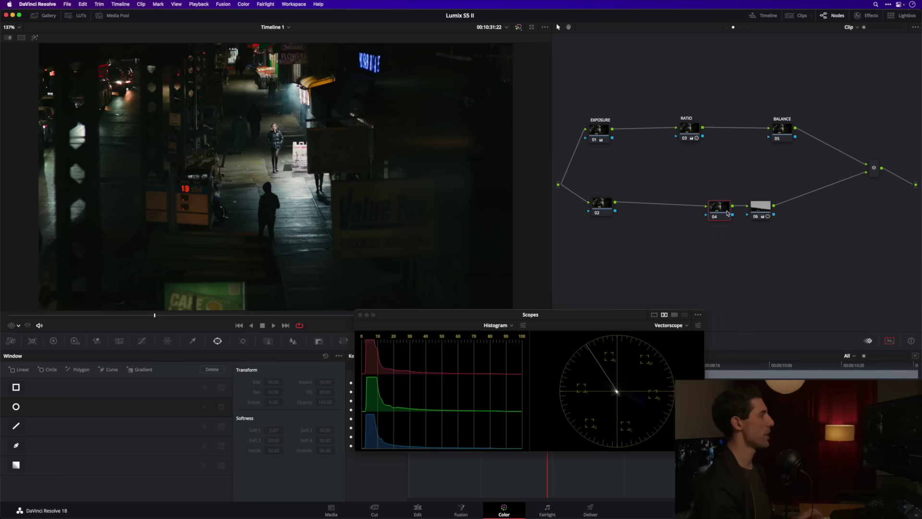
pyautogui.moveTo(753, 298)
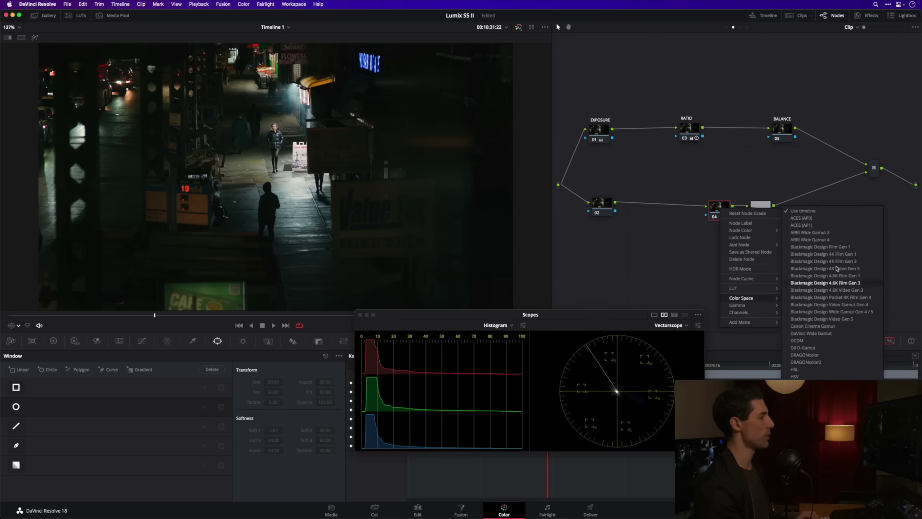
pyautogui.click(794, 376)
pyautogui.rightClick(719, 217)
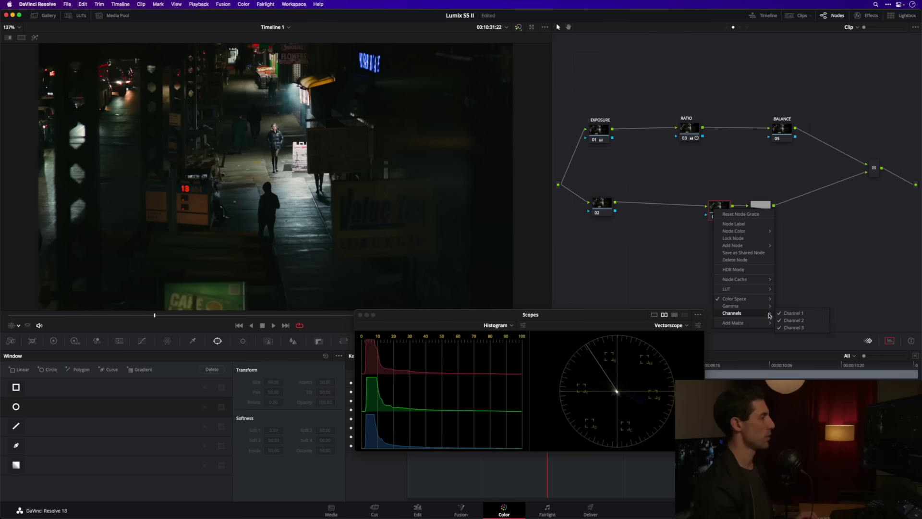
pyautogui.click(791, 313)
pyautogui.rightClick(721, 214)
pyautogui.moveTo(747, 316)
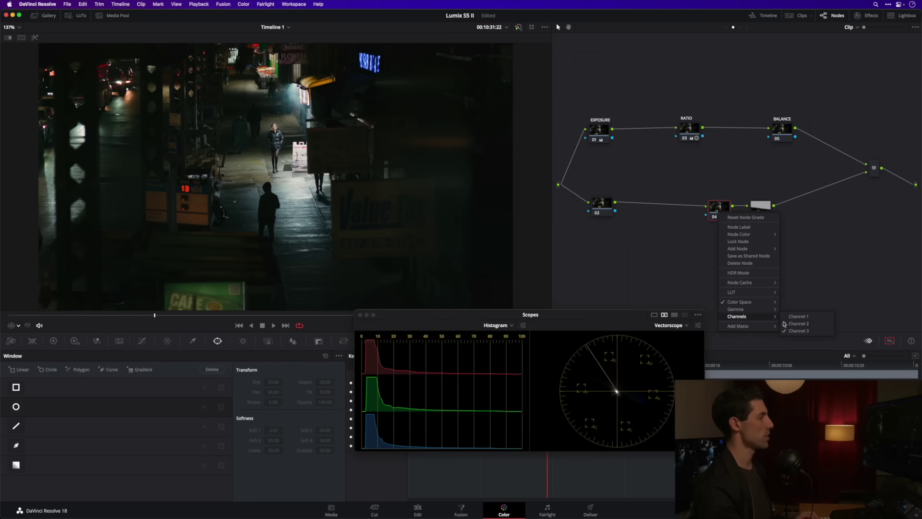
pyautogui.click(797, 331)
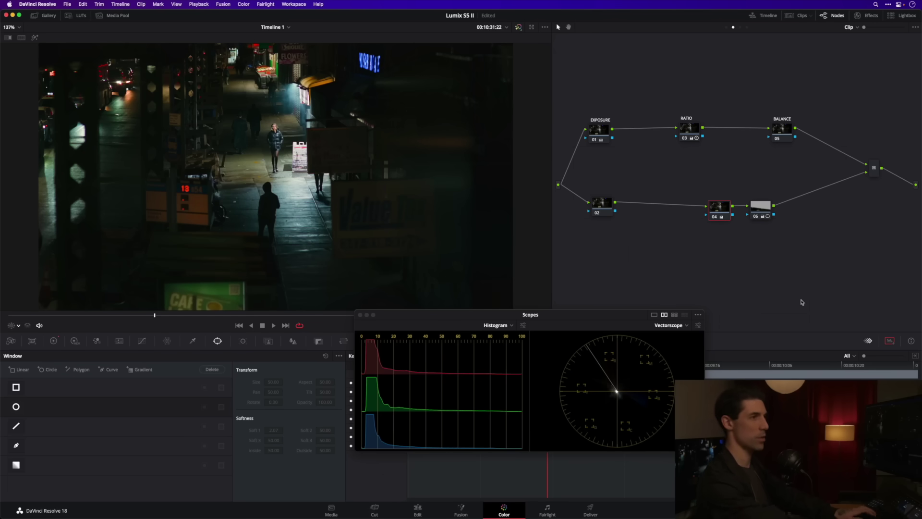
# Step: Compare node 04's saturation adjustment on and off, show its Primaries color wheels, and play the clip with the node enabled
pyautogui.press('super+d')
pyautogui.hotkey('ctrl', 'd')
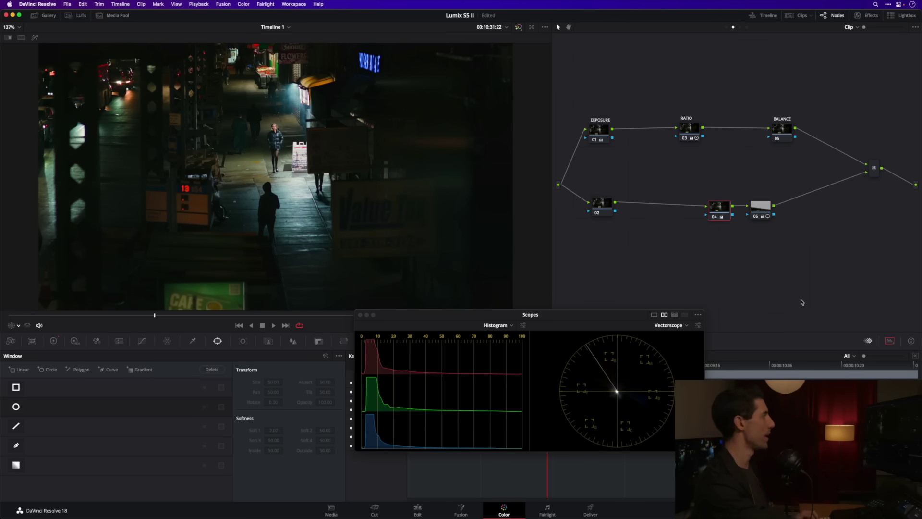
pyautogui.hotkey('ctrl', 'd')
pyautogui.hotkey('ctrl', 'd')
pyautogui.hotkey('ctrl', 'd')
pyautogui.hotkey('ctrl', 'd')
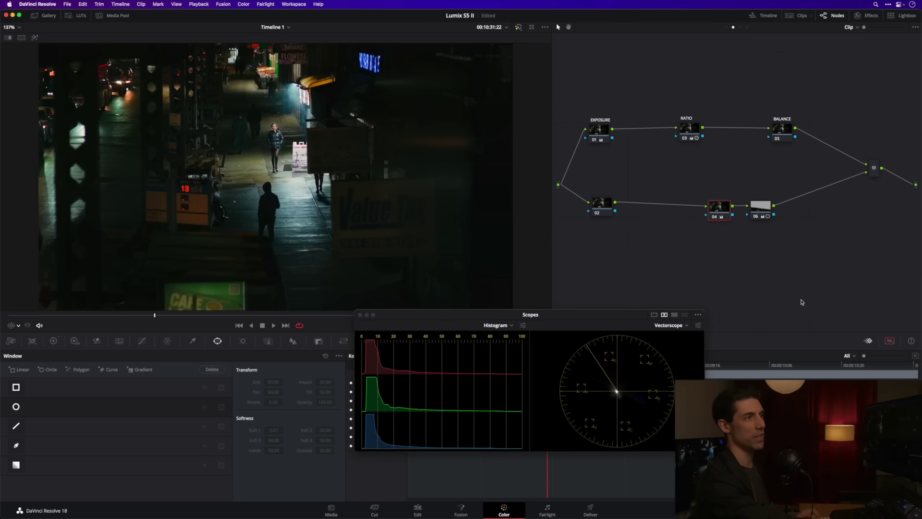
pyautogui.hotkey('ctrl', 'd')
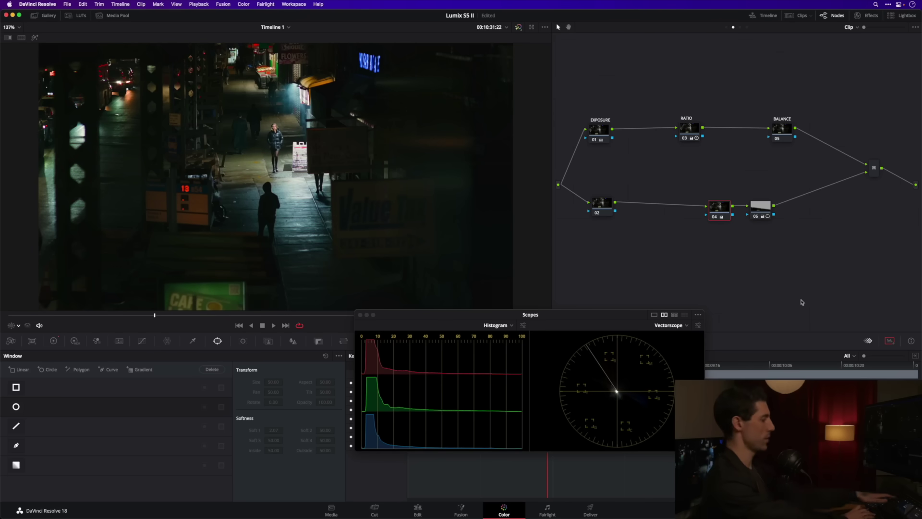
pyautogui.hotkey('alt', '1')
pyautogui.hotkey('ctrl', 'd')
pyautogui.hotkey('ctrl', 'd')
pyautogui.hotkey('ctrl', 'd')
pyautogui.hotkey('ctrl', 'd')
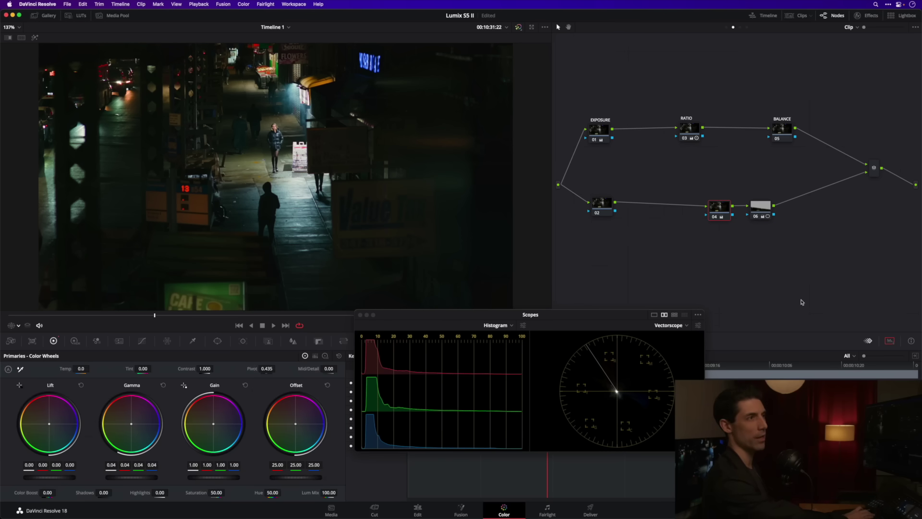
pyautogui.press('space')
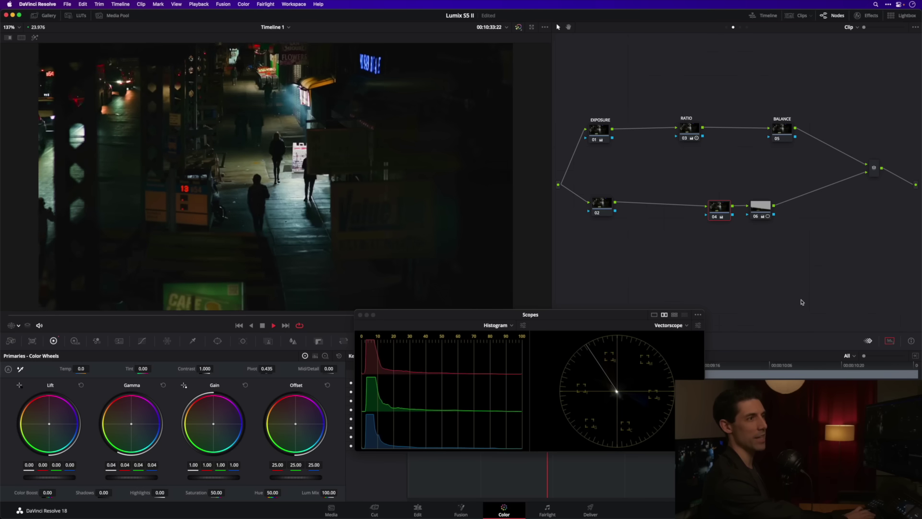